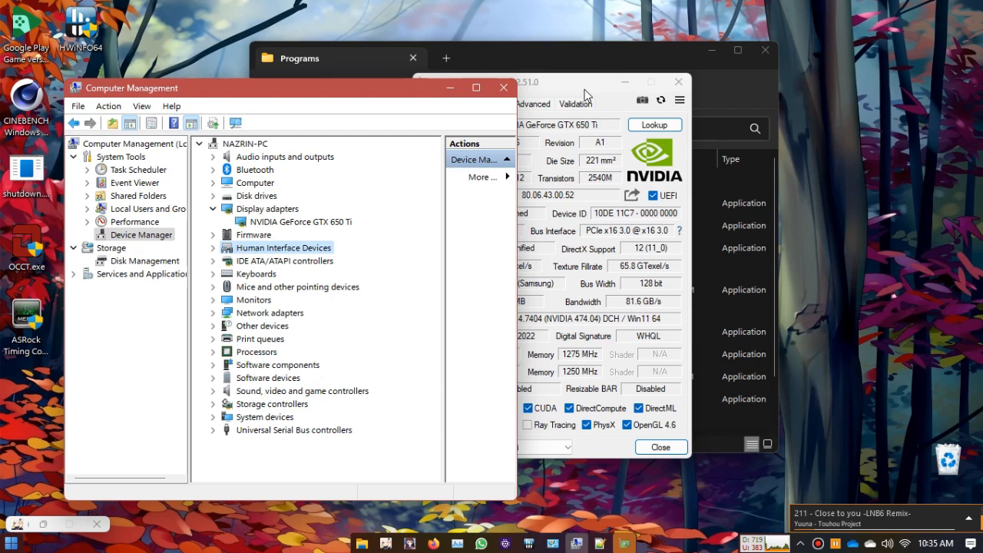
Step: Place the GPU-Z window clear of Computer Management so the graphics card details can be read beside it
left_click_drag(568, 88, 677, 82)
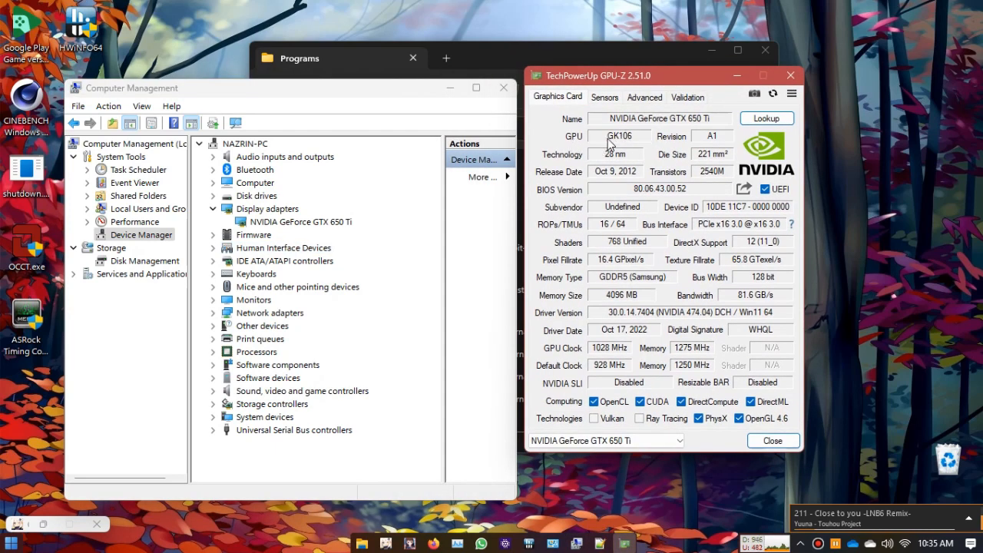
mouse_move(619, 147)
left_click_drag(617, 76, 760, 70)
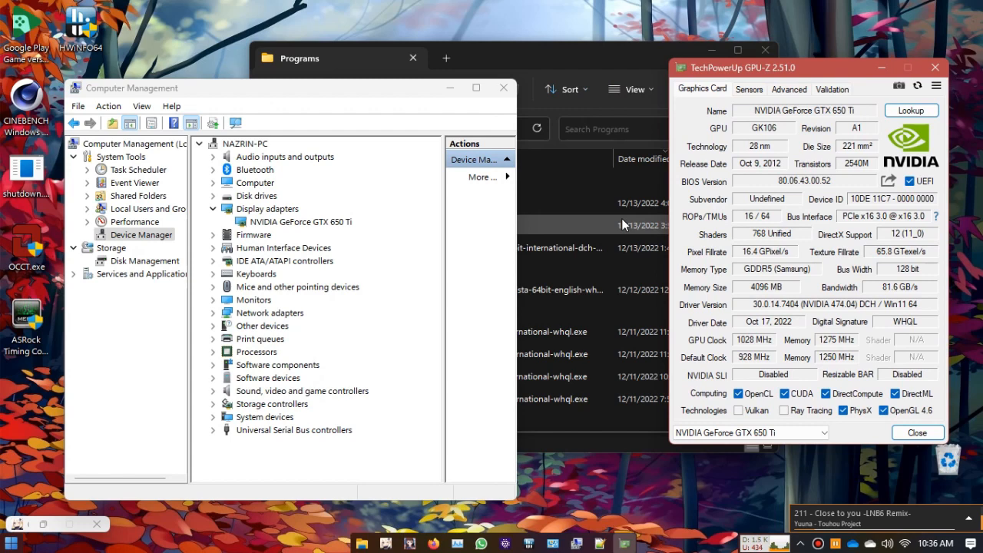
Step: Switch to Firefox and position its window below GPU-Z's GPU name field so both can be seen
left_click(433, 543)
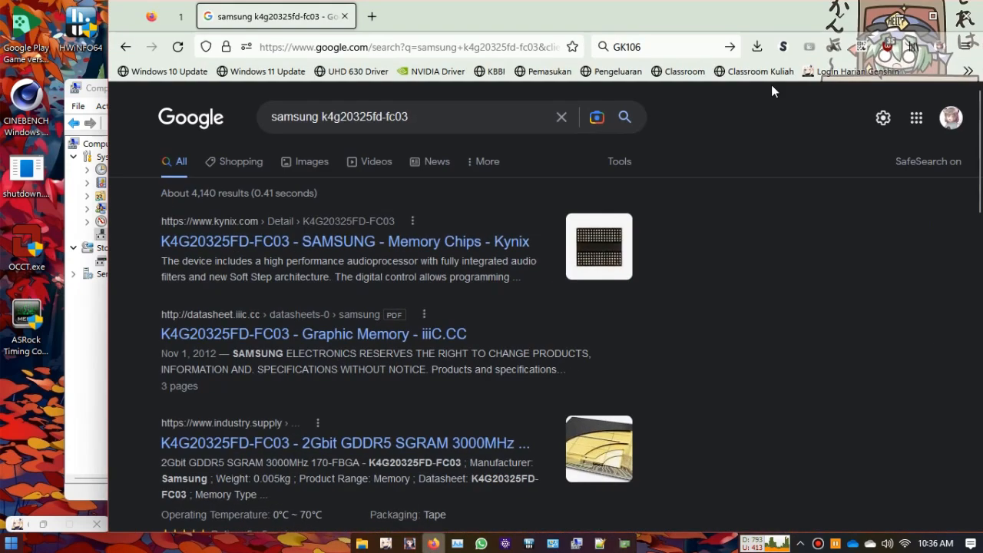
left_click_drag(799, 10, 530, 190)
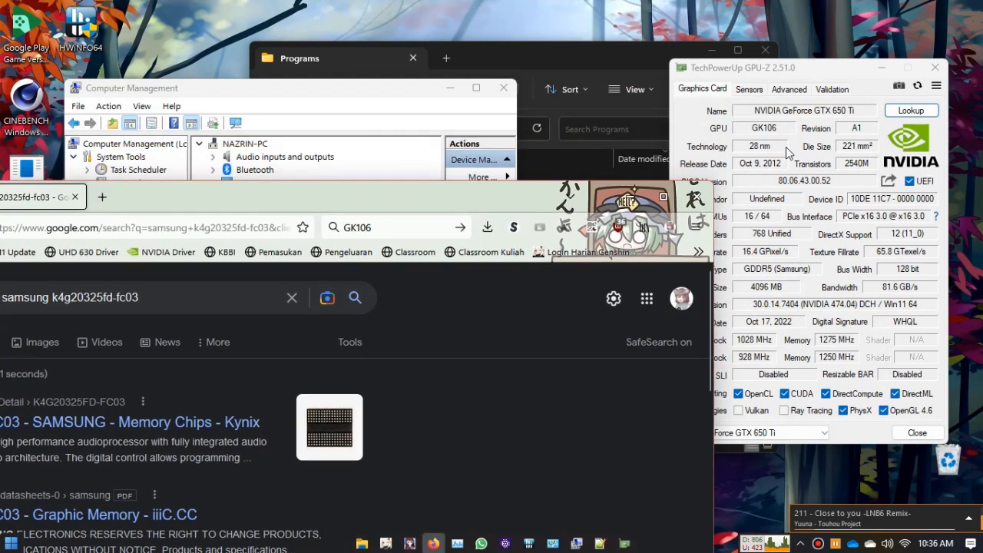
left_click_drag(471, 202, 571, 204)
left_click_drag(295, 207, 501, 184)
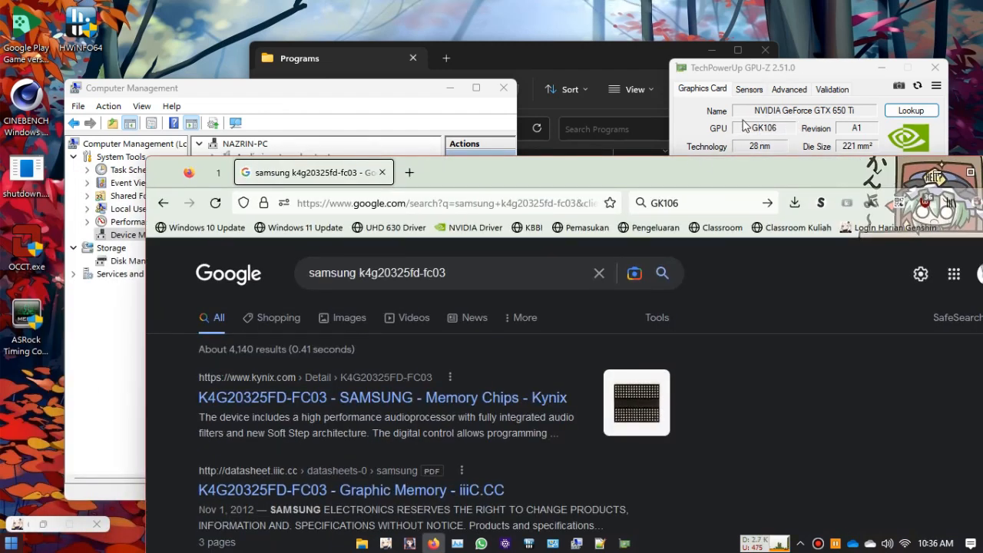
Step: Replace the Google query with GK106, the GPU name in GPU-Z, and run the search
triple_click(520, 281)
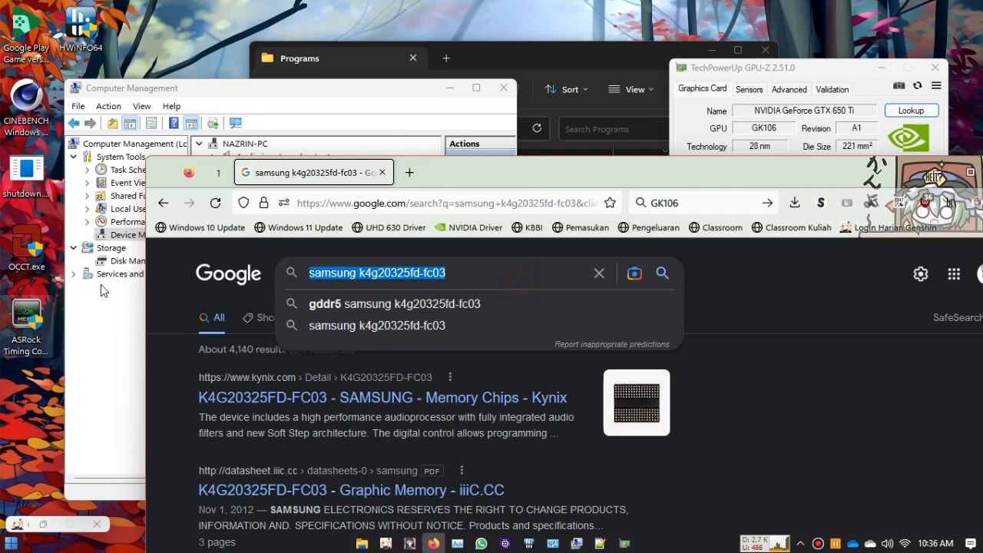
left_click(726, 131)
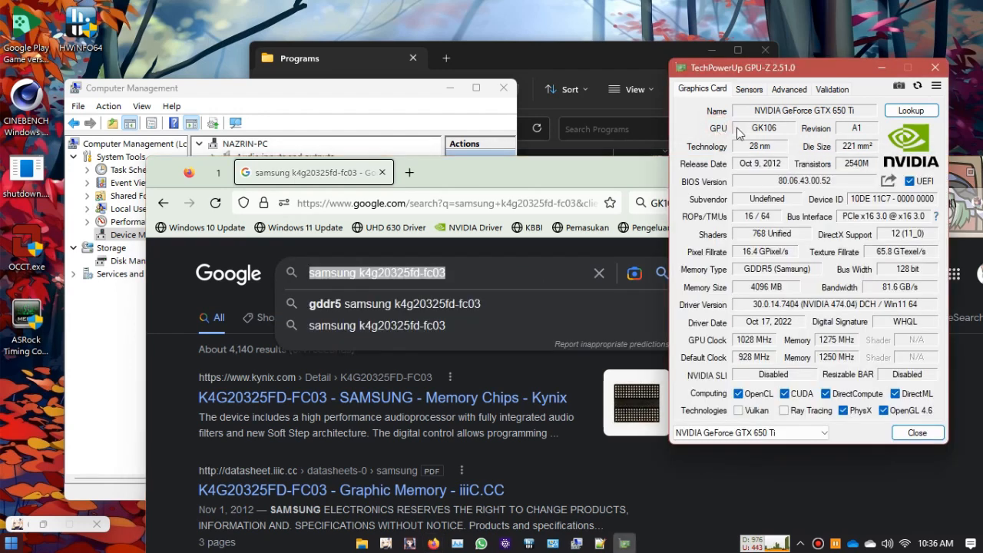
left_click(505, 265)
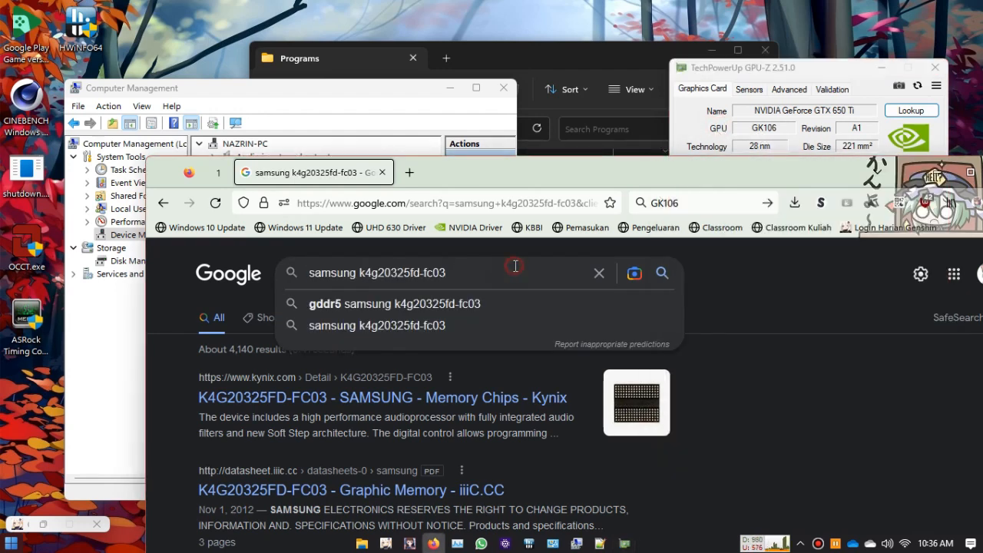
triple_click(515, 266)
type("GK106")
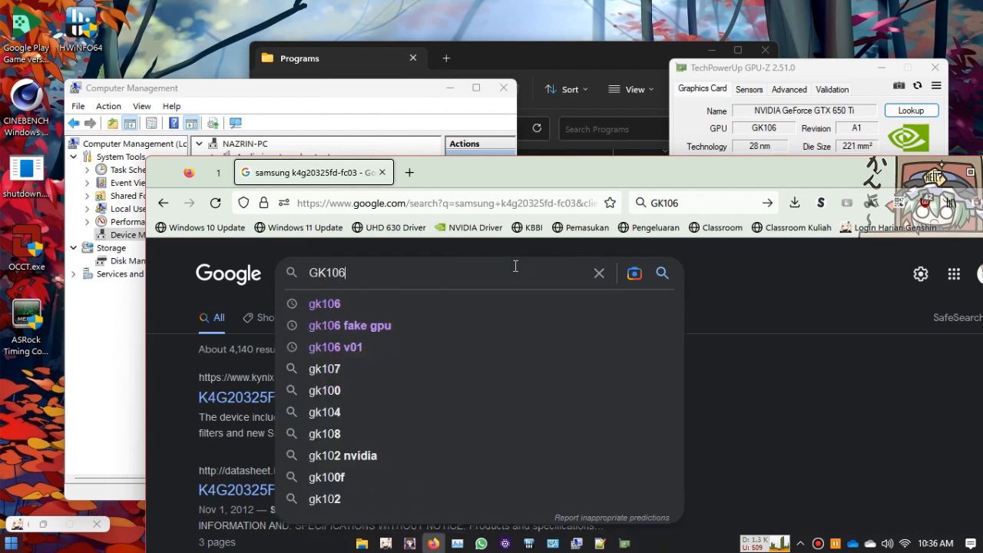
key("Return")
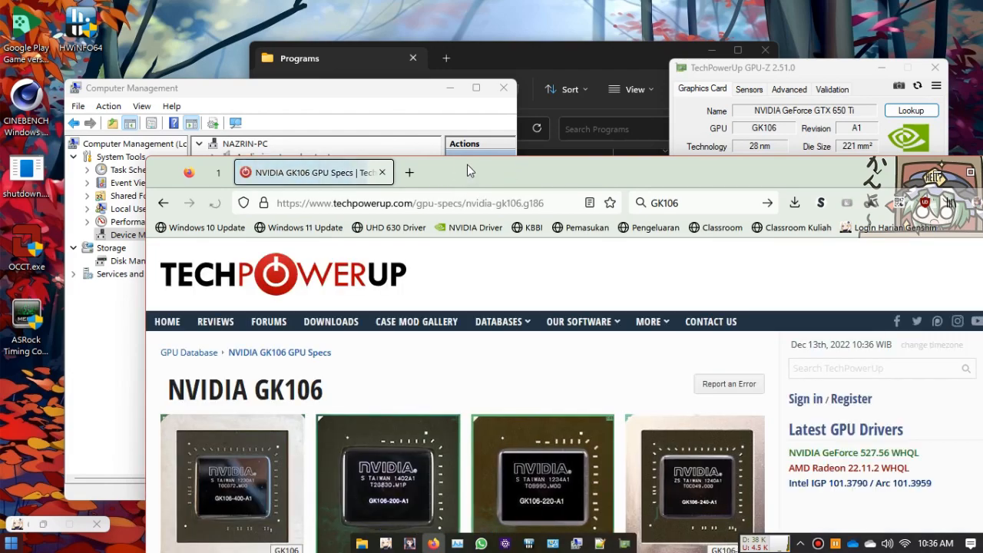
Step: Open TechPowerUp's NVIDIA GK106 GPU Specs page and examine the table of graphics cards using that GPU
left_click_drag(467, 165, 310, 12)
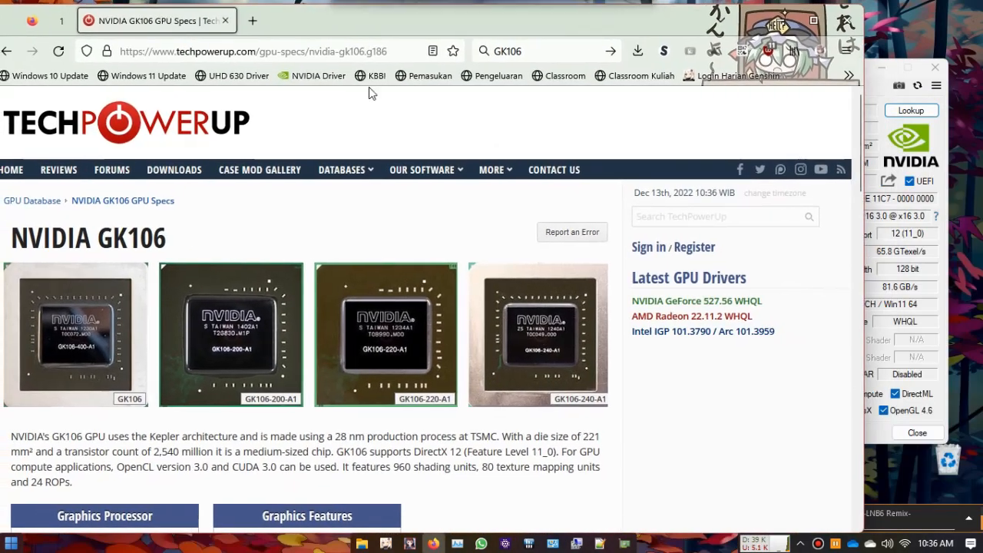
scroll(369, 92, "down", 5)
scroll(537, 182, "down", 5)
scroll(430, 198, "down", 1)
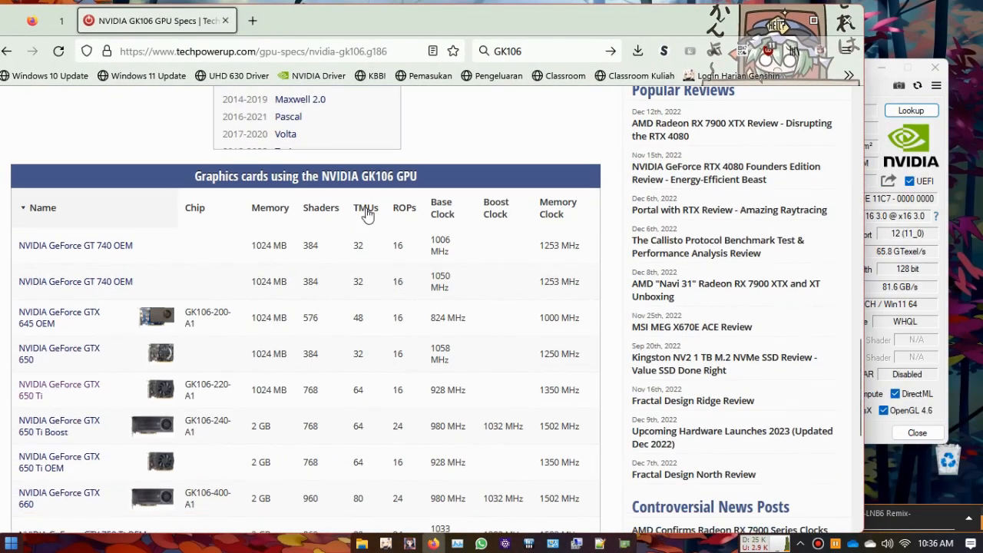
scroll(164, 268, "down", 2)
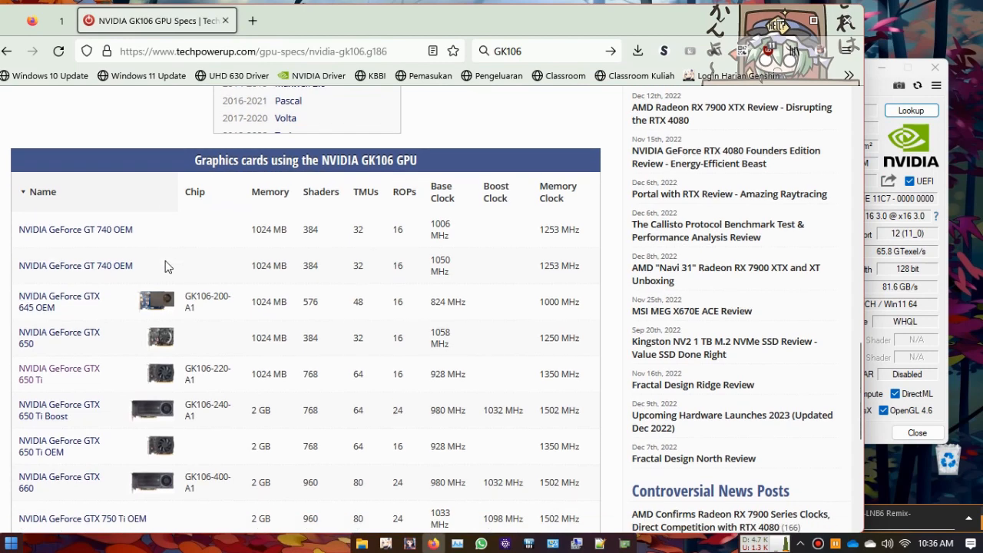
scroll(204, 330, "down", 3)
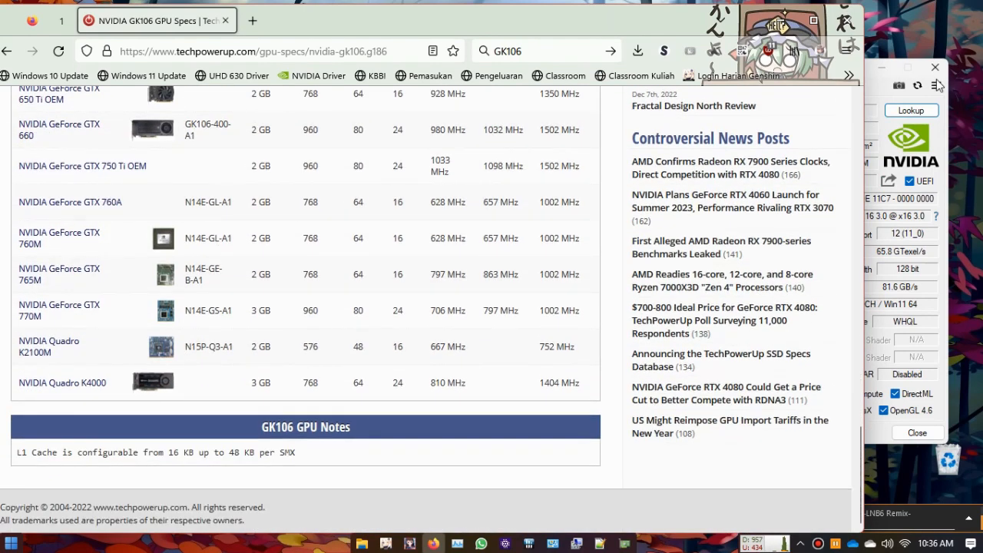
scroll(349, 300, "up", 18)
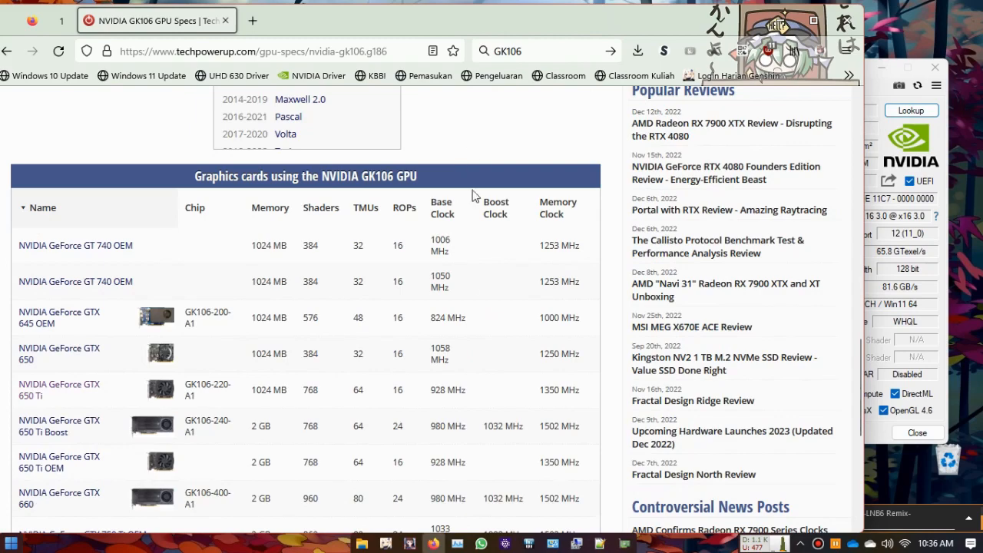
scroll(191, 222, "down", 15)
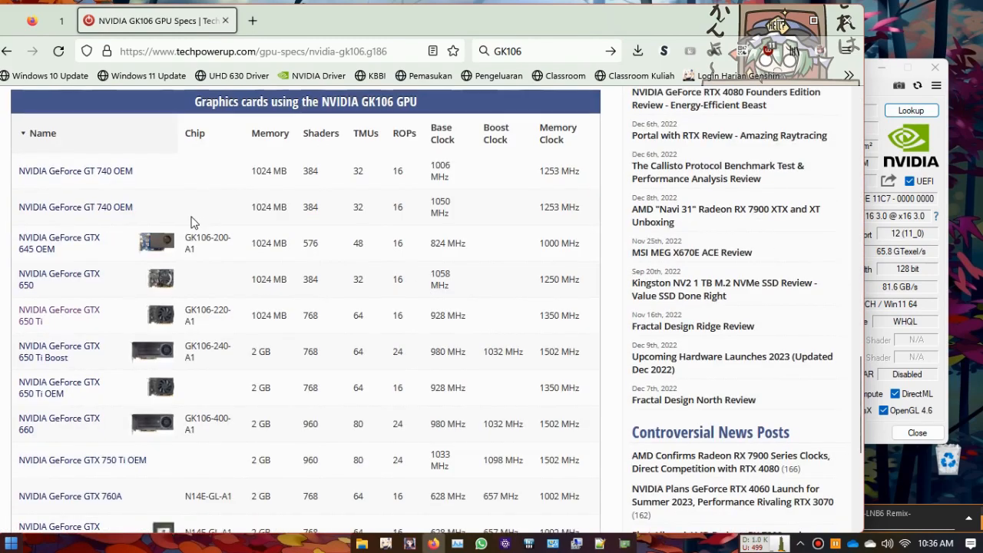
Step: Place GPU-Z over the GK106 page and compare its memory, shader and clock values with the card table
left_click_drag(883, 63, 538, 73)
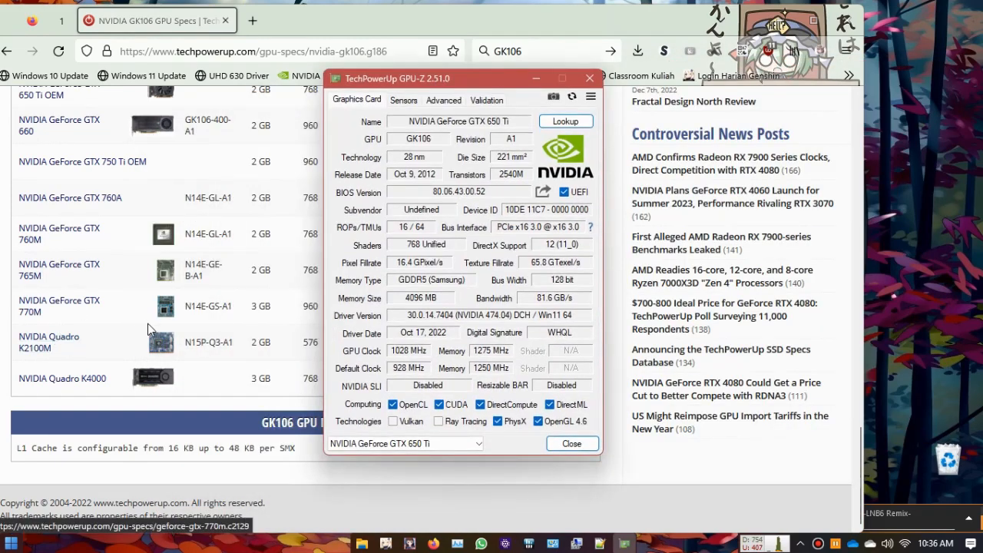
scroll(212, 320, "up", 4)
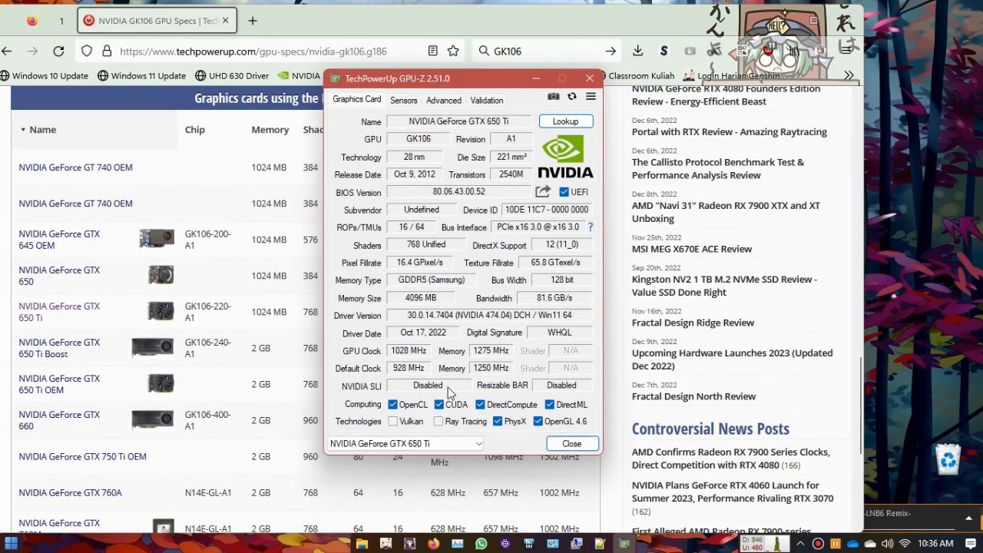
left_click_drag(459, 82, 372, 81)
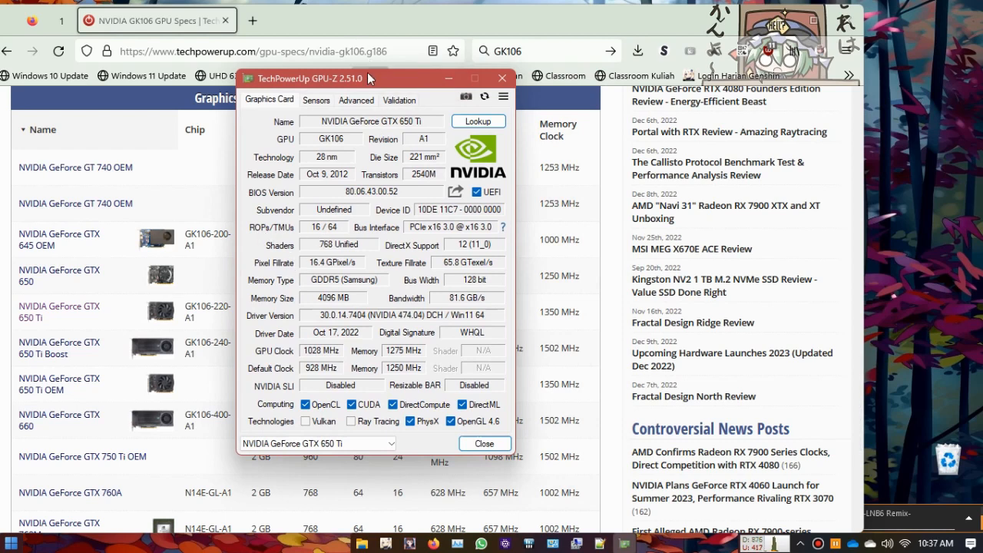
left_click_drag(358, 76, 704, 77)
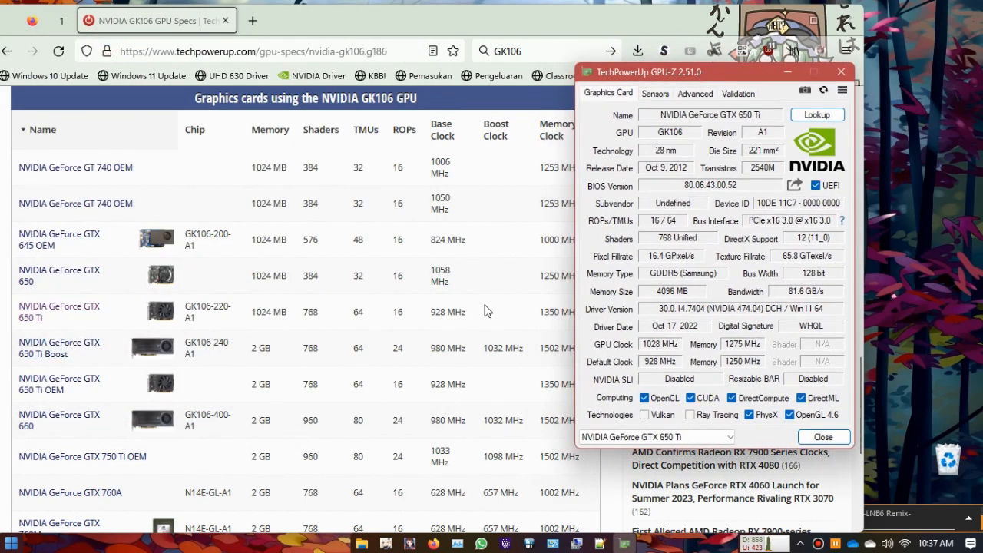
scroll(485, 300, "down", 2)
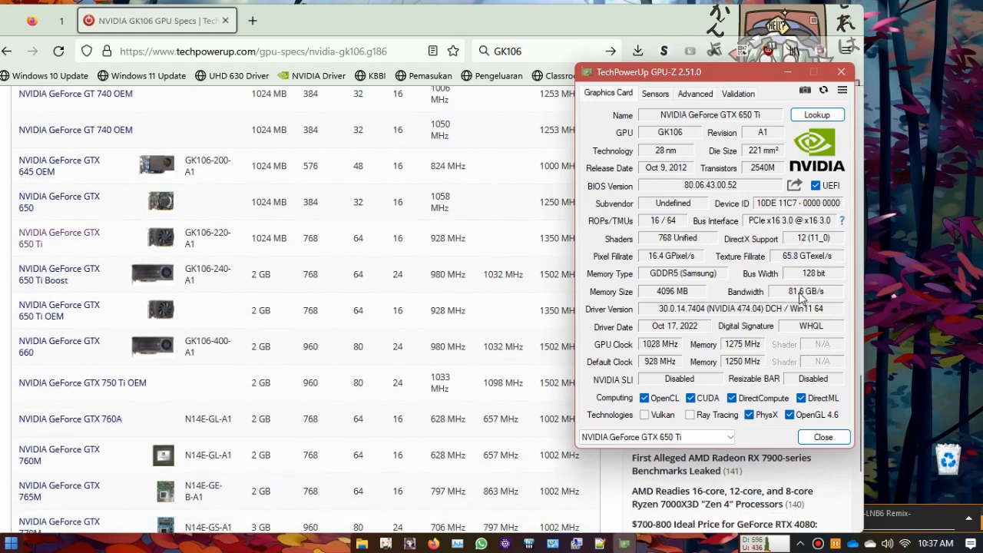
left_click_drag(673, 79, 740, 77)
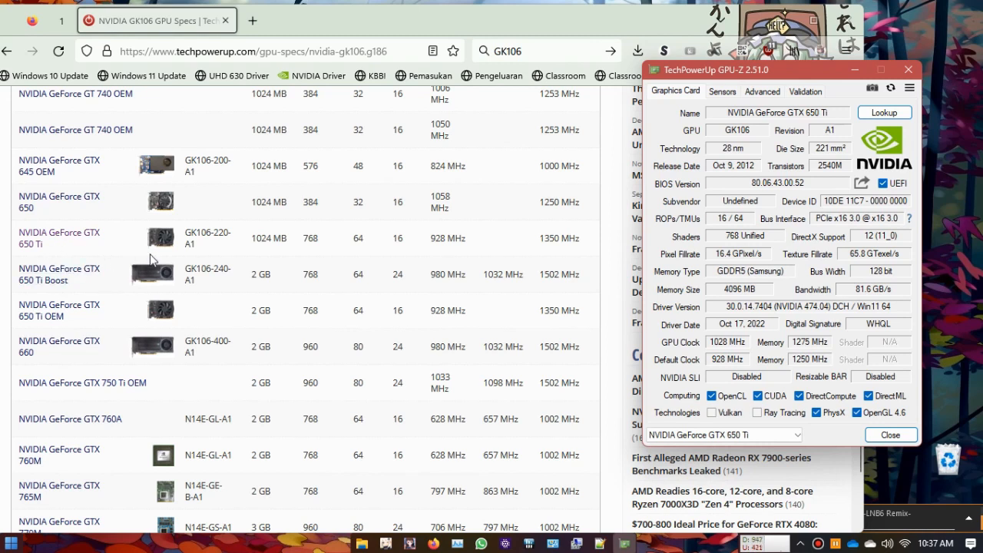
Step: Review the GK106 page from the card table up to the chip photos against GPU-Z's GPU name and specifications
scroll(407, 399, "up", 3)
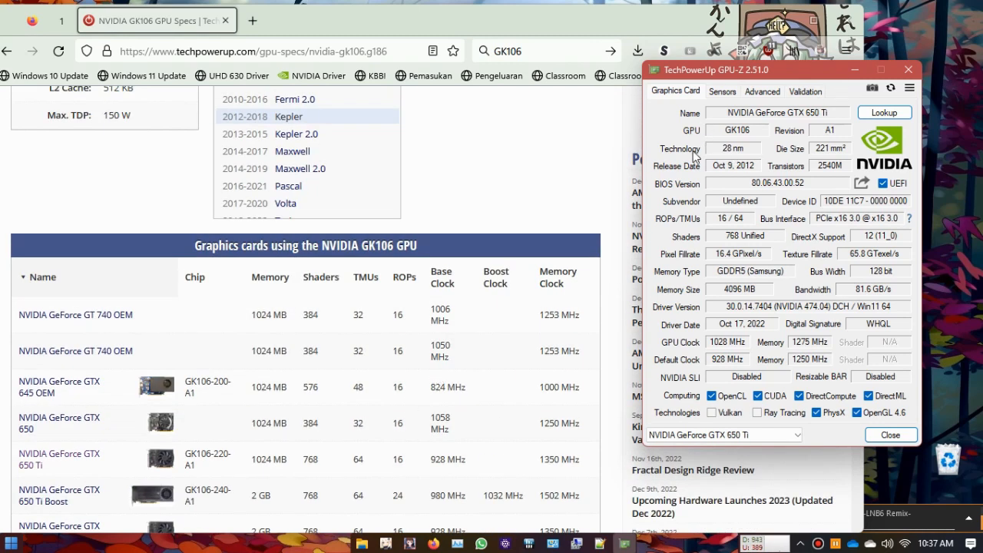
scroll(695, 149, "up", 2)
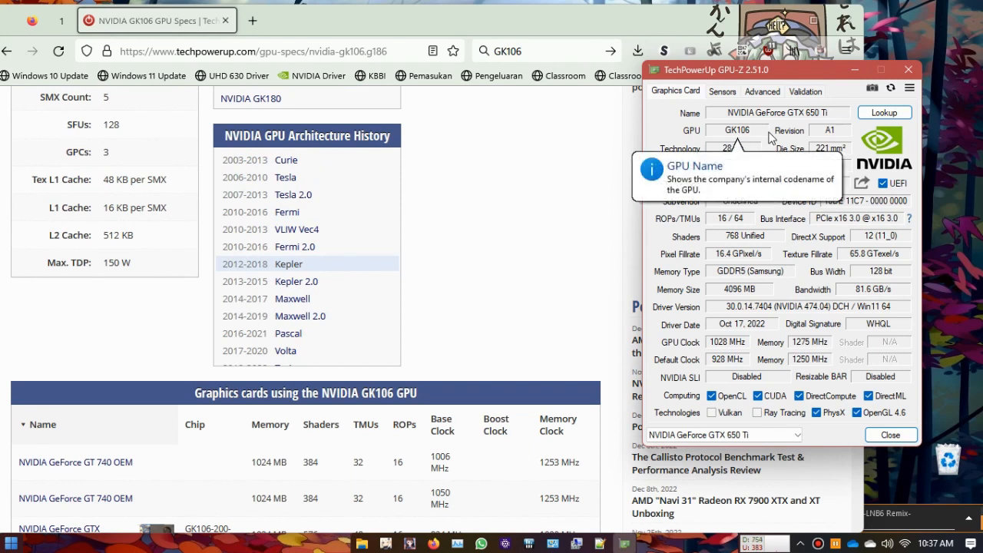
scroll(482, 376, "down", 1)
scroll(482, 373, "down", 8)
scroll(494, 325, "up", 14)
scroll(501, 311, "up", 2)
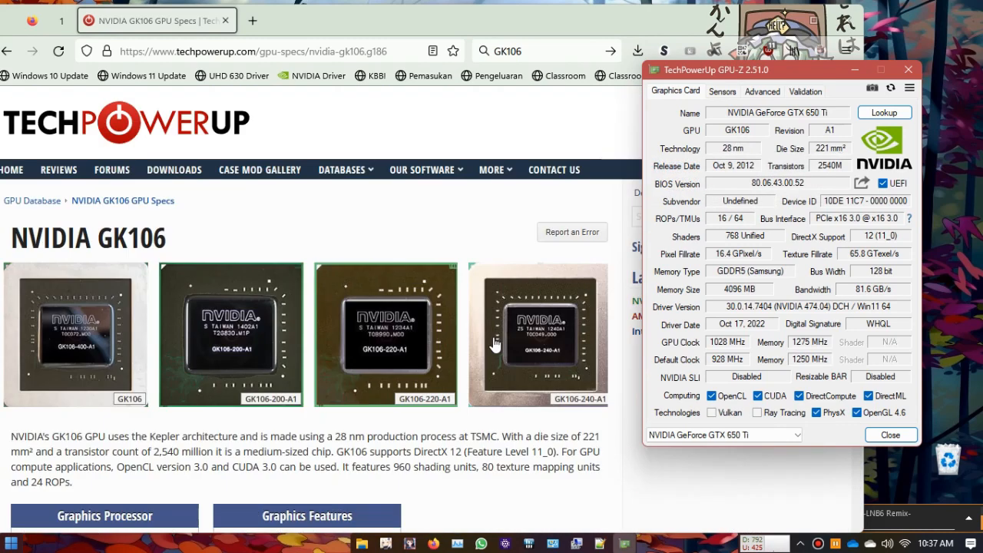
mouse_move(727, 184)
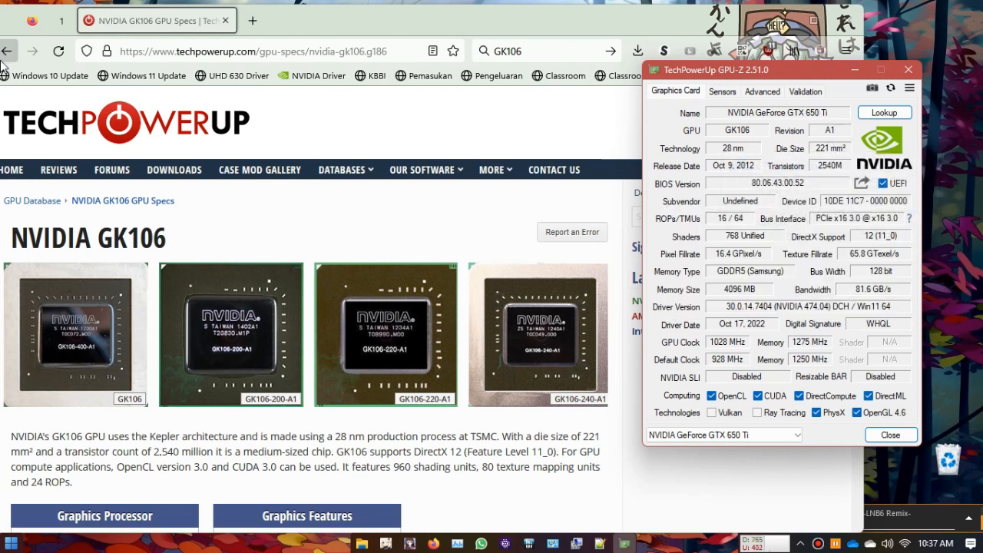
left_click(29, 50)
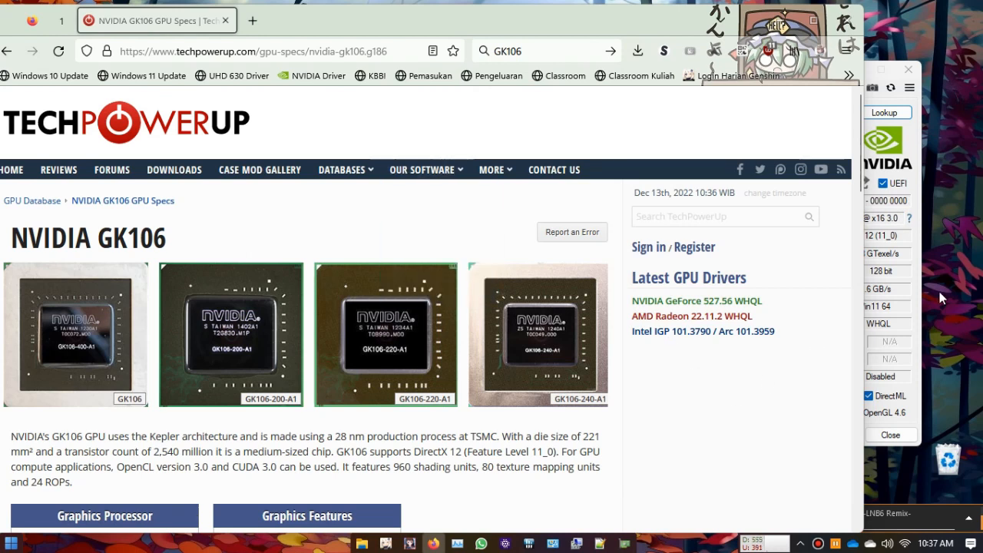
left_click(909, 384)
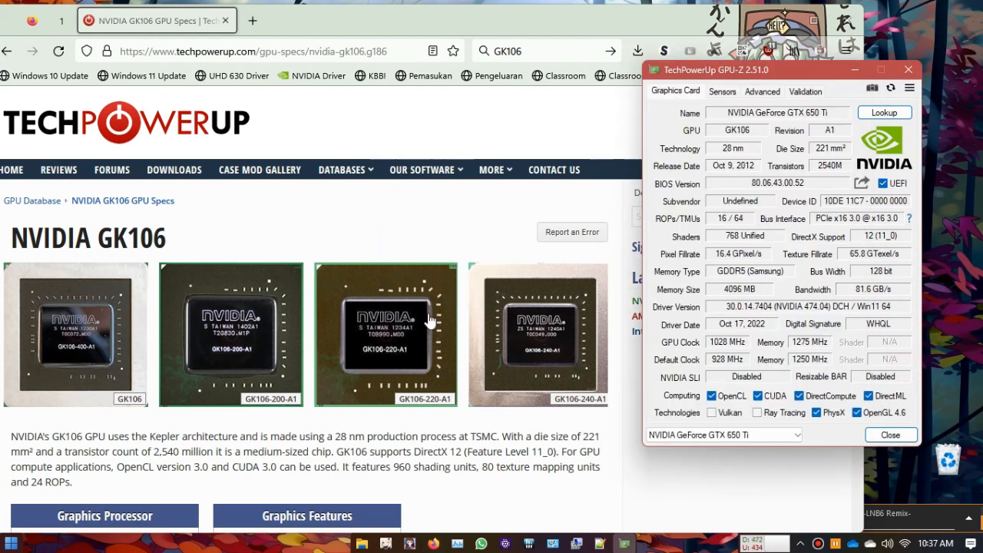
Step: Minimize the browser and place the Programs folder window beside GPU-Z, widening it to fill the gap
left_click(777, 14)
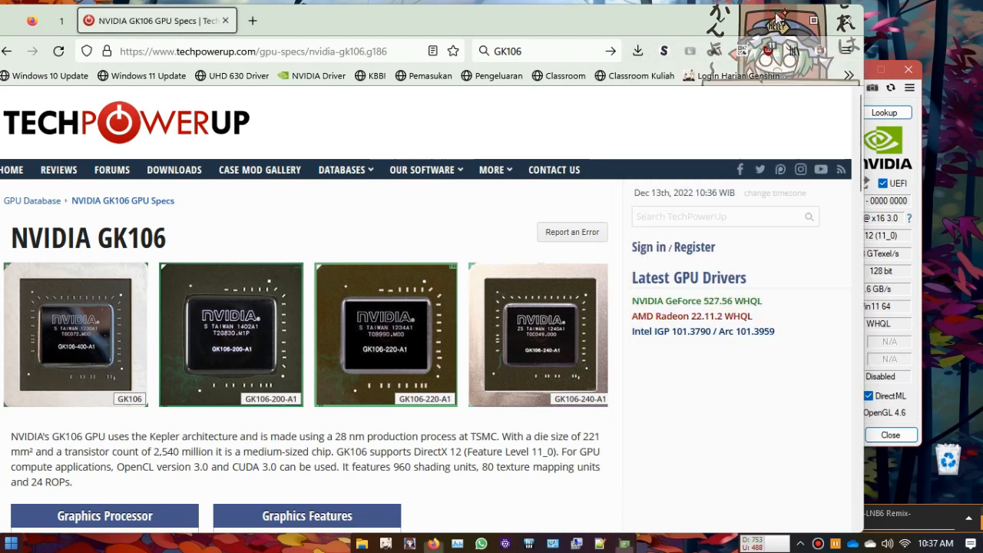
left_click_drag(562, 70, 547, 86)
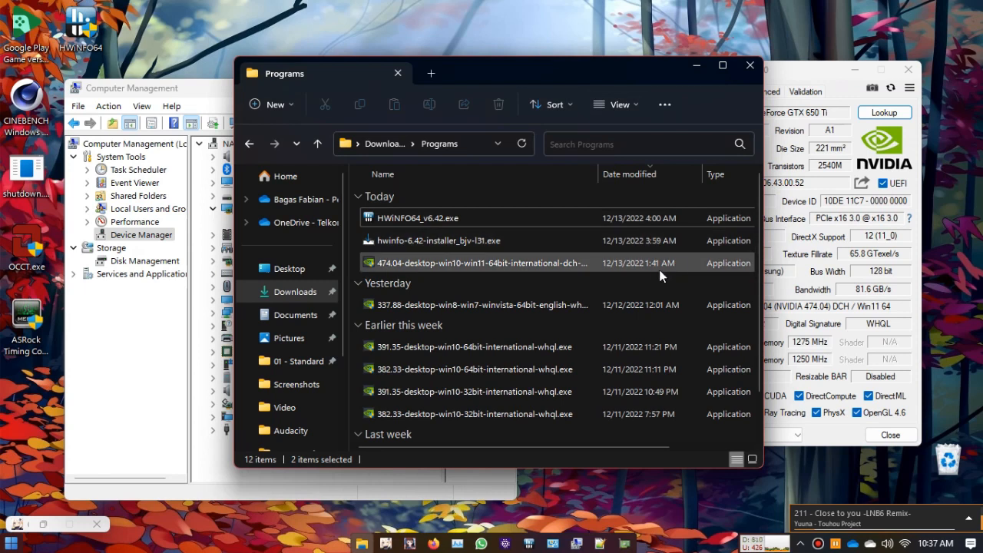
left_click_drag(544, 70, 345, 74)
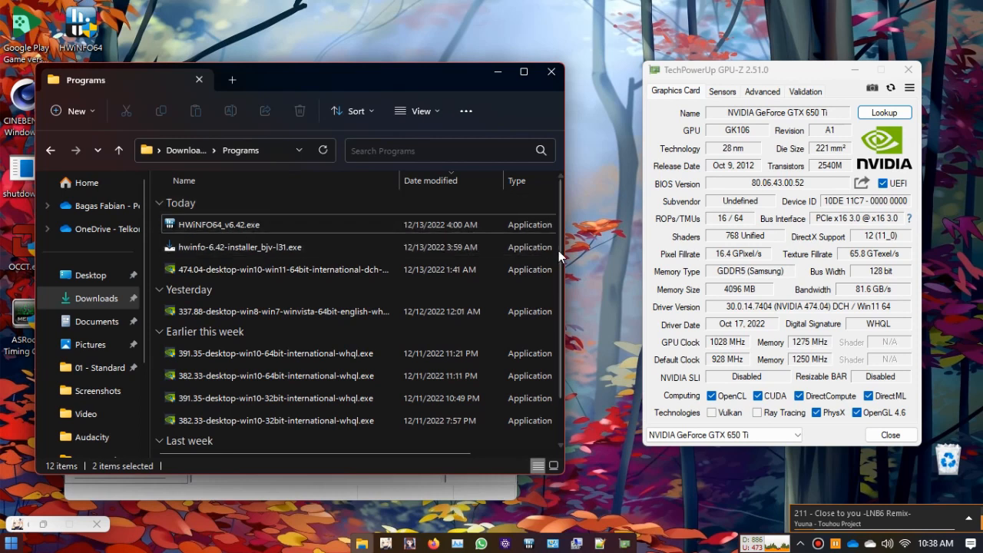
left_click_drag(565, 269, 606, 251)
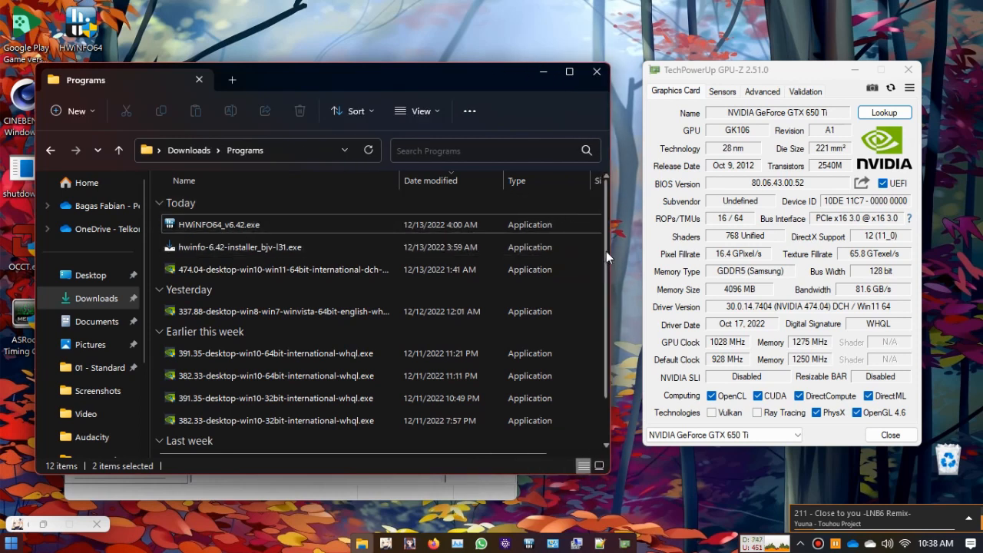
Step: Extract the 474.04 desktop driver package with 7-Zip ZS into a folder of its own name in Programs
left_click(286, 271)
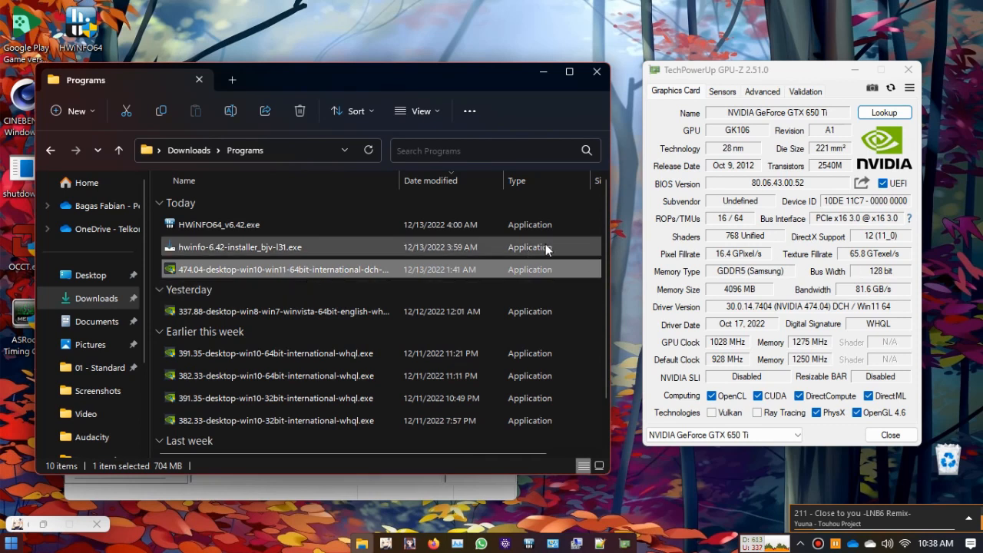
right_click(260, 270)
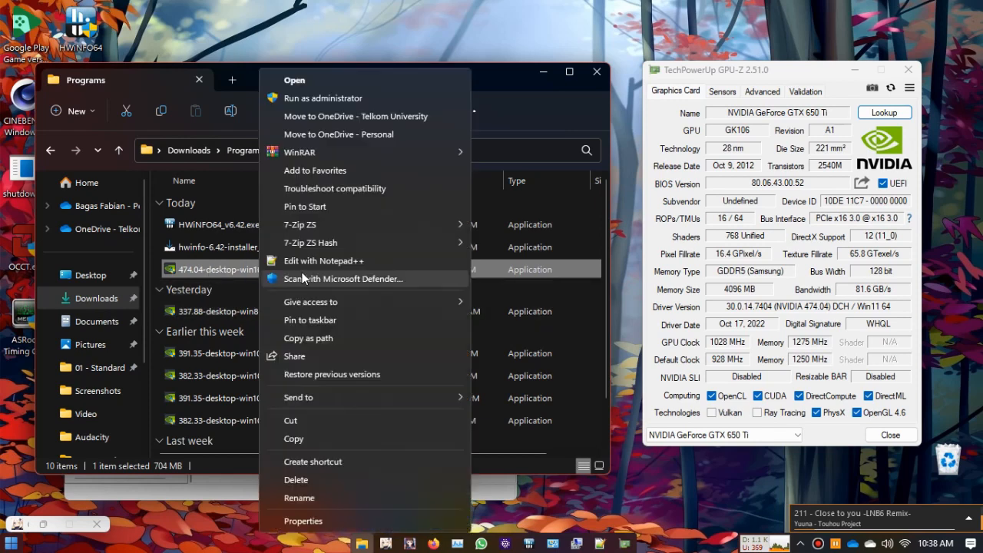
mouse_move(401, 224)
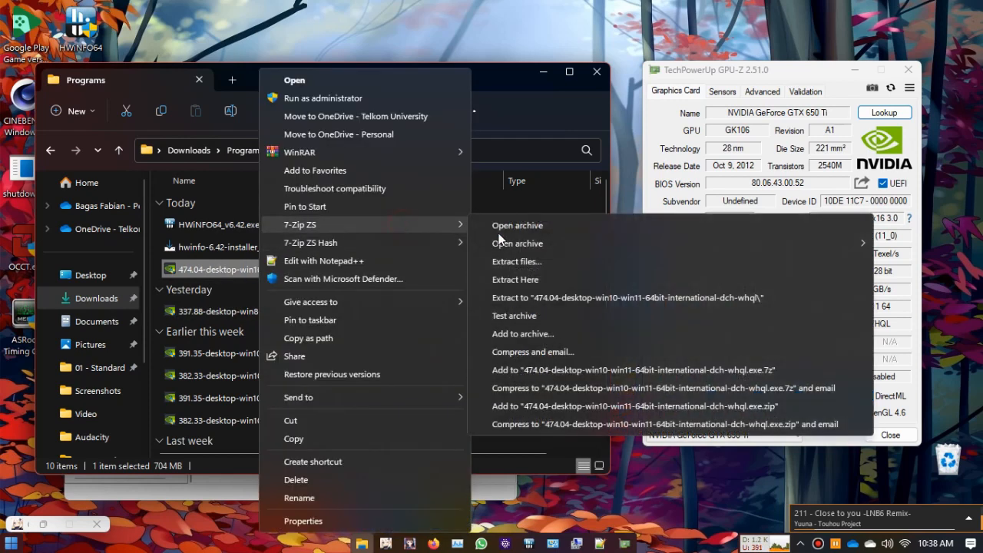
left_click(589, 298)
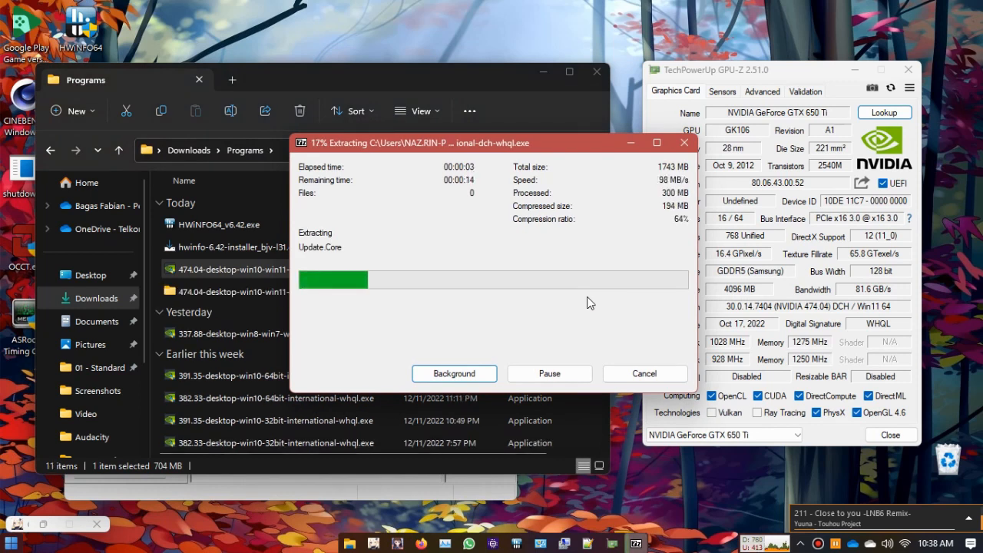
Step: Show the Hardware Ids of the NVIDIA GeForce GTX 650 Ti in Device Manager and place its properties window over GPU-Z
left_click(564, 544)
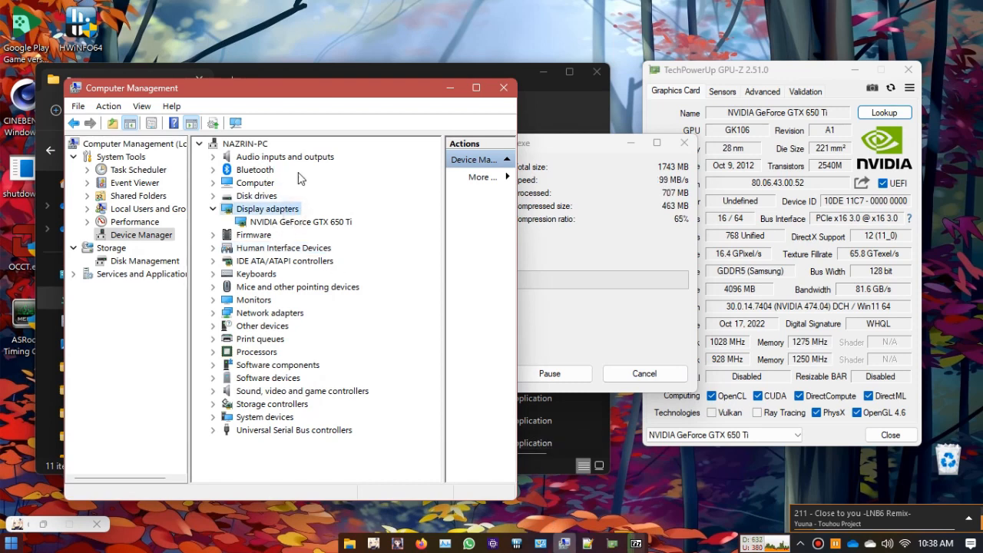
double_click(317, 223)
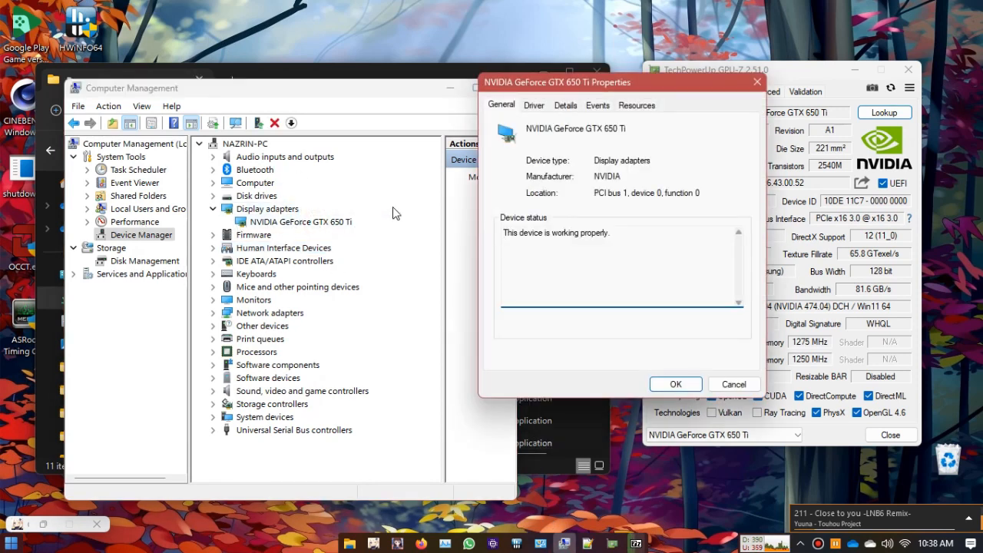
left_click(568, 107)
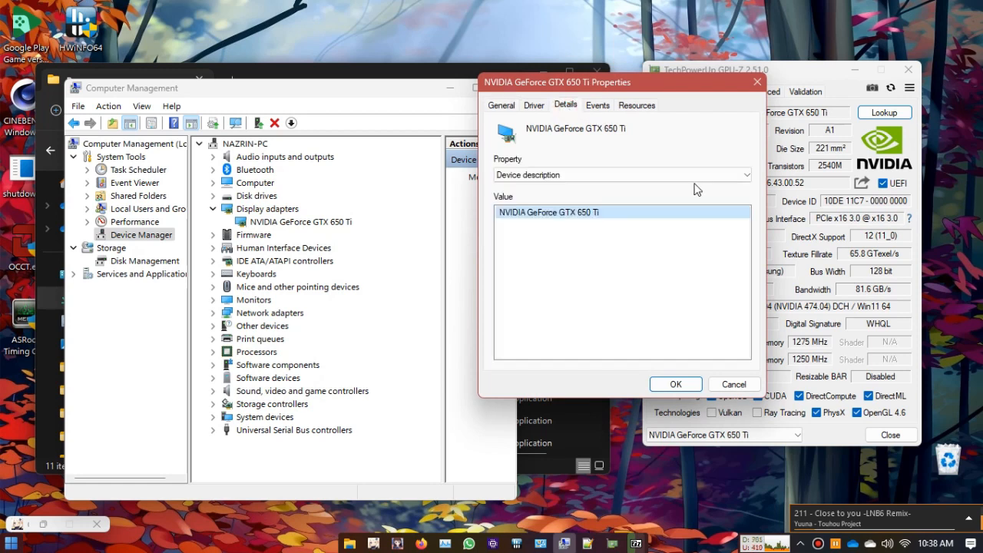
left_click(636, 177)
left_click(614, 208)
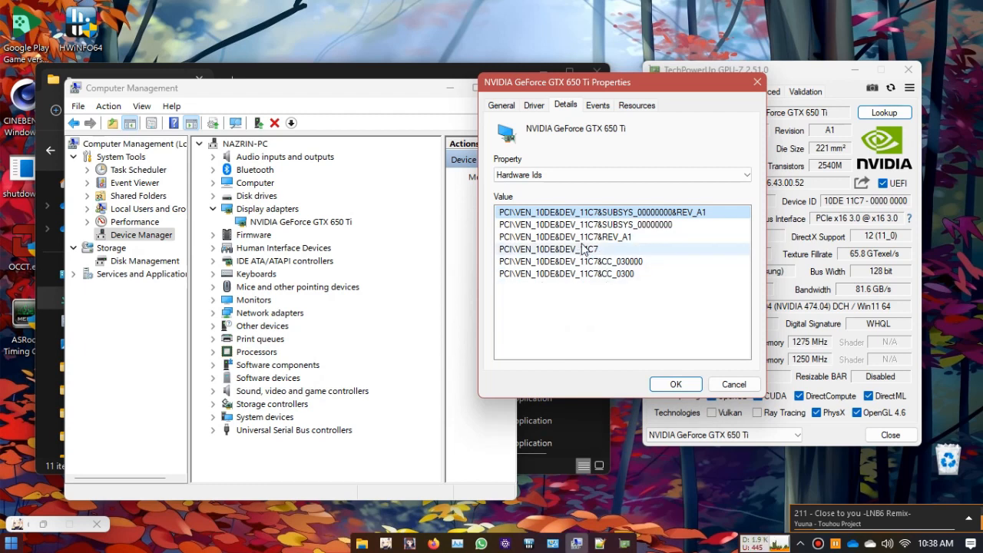
left_click_drag(683, 86, 868, 110)
left_click_drag(395, 82, 395, 145)
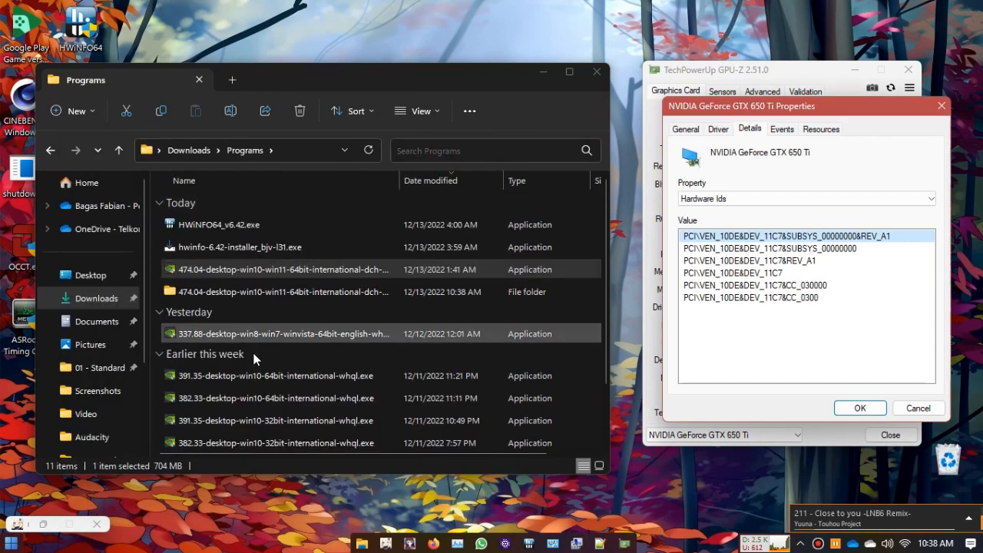
Step: Open ListDevices.txt from the extracted 474.04 folder in Notepad++ instead of the default text editor
double_click(516, 292)
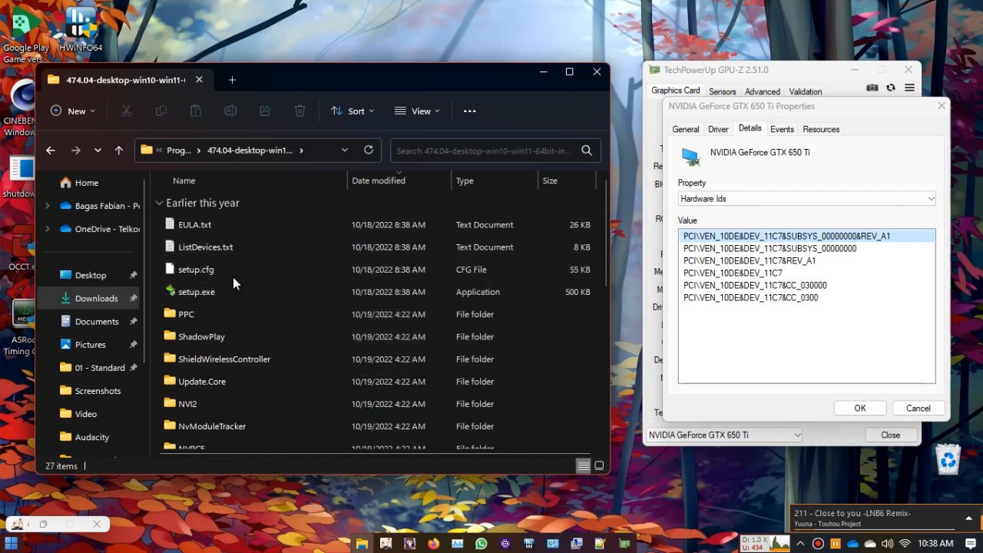
double_click(246, 251)
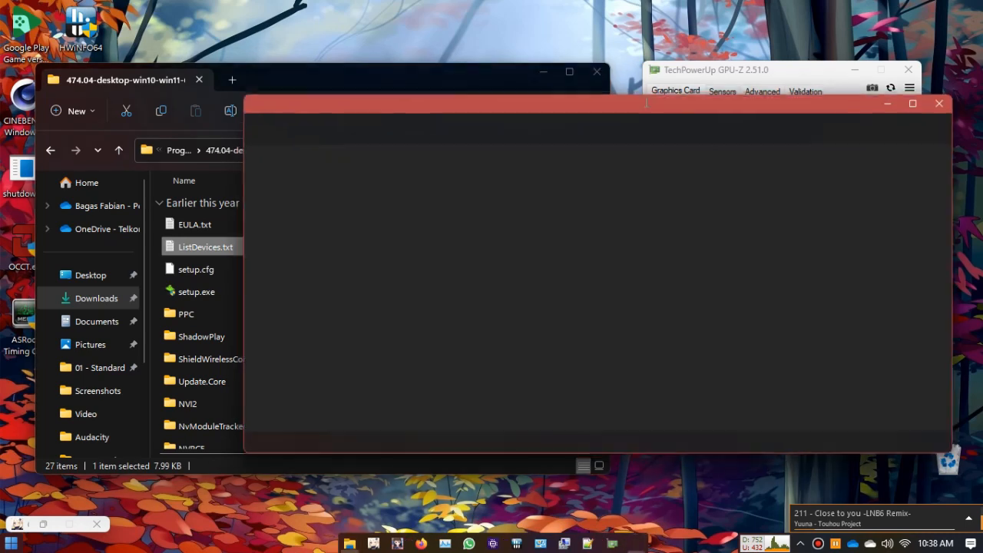
left_click(953, 99)
right_click(310, 252)
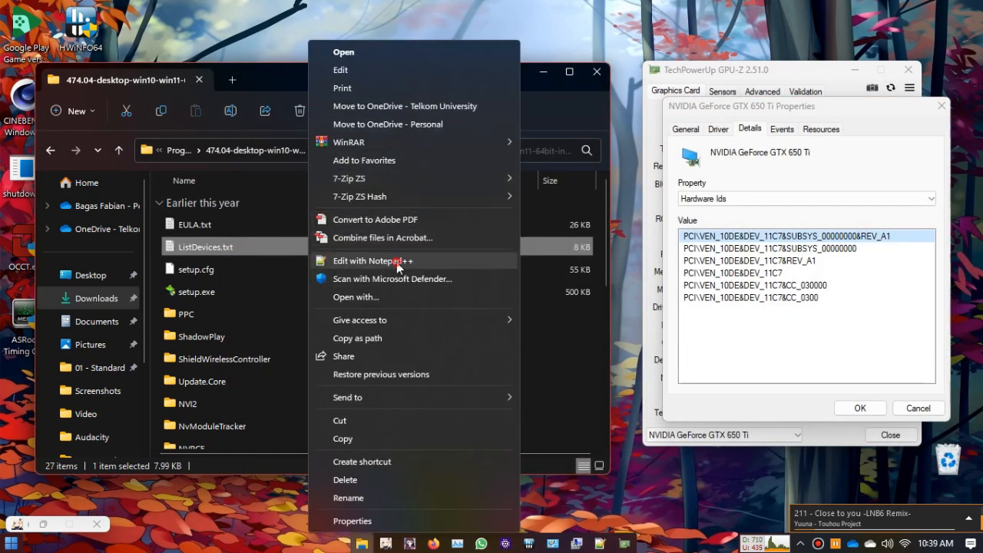
left_click(414, 260)
Step: Close the leftover driver files, declining to reload nv_dispi.inf or keep the missing 337.88 files, and quit Notepad++
scroll(477, 274, "up", 16)
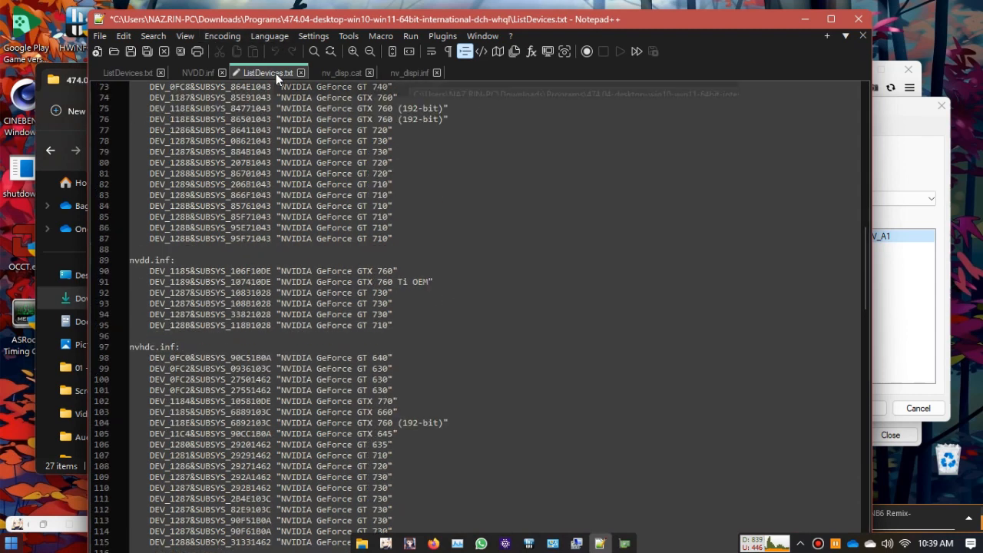
middle_click(276, 73)
left_click(566, 329)
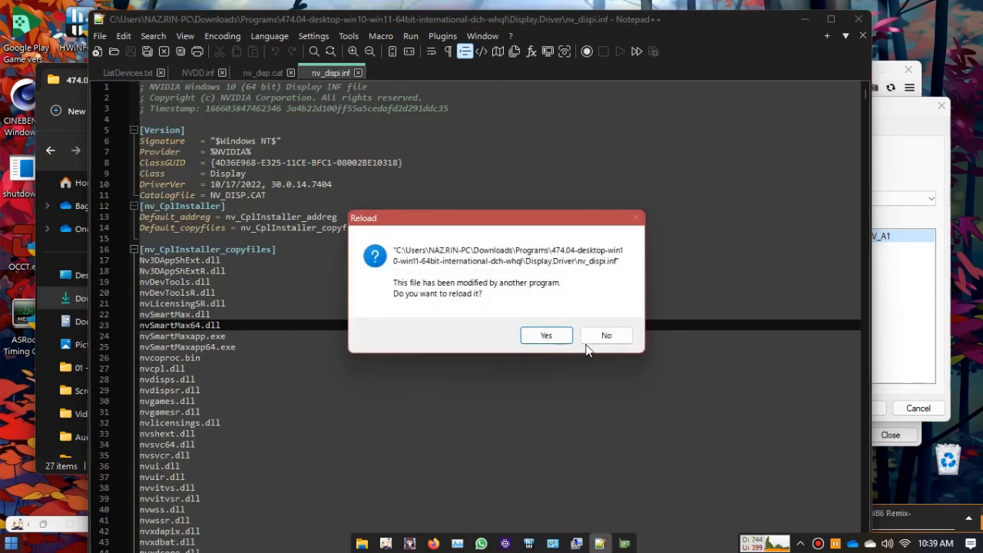
left_click(606, 335)
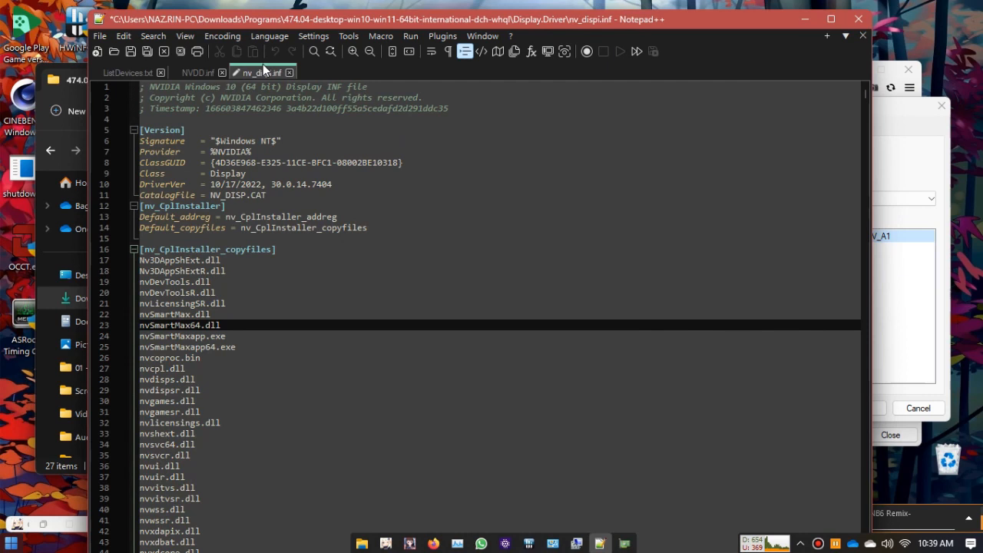
middle_click(264, 67)
left_click(553, 330)
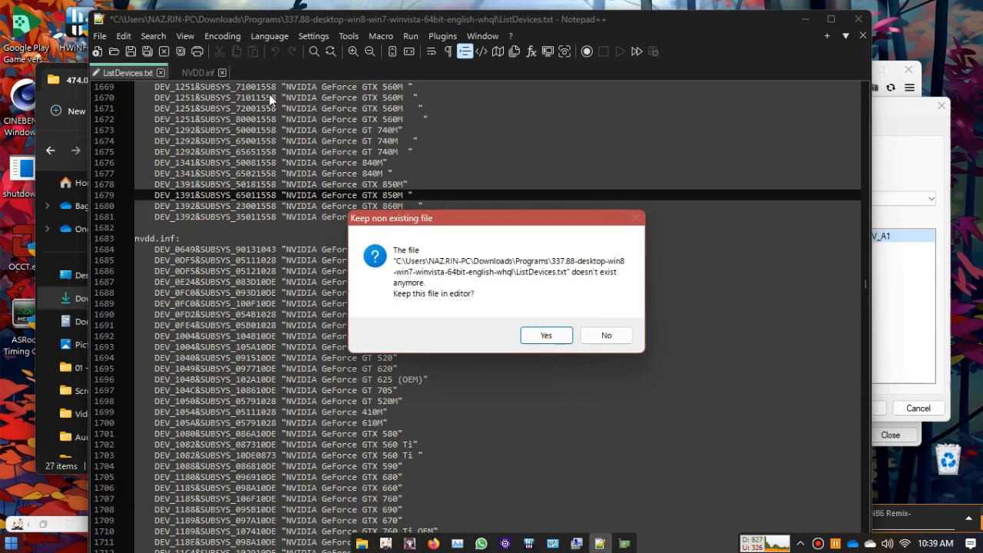
left_click(618, 337)
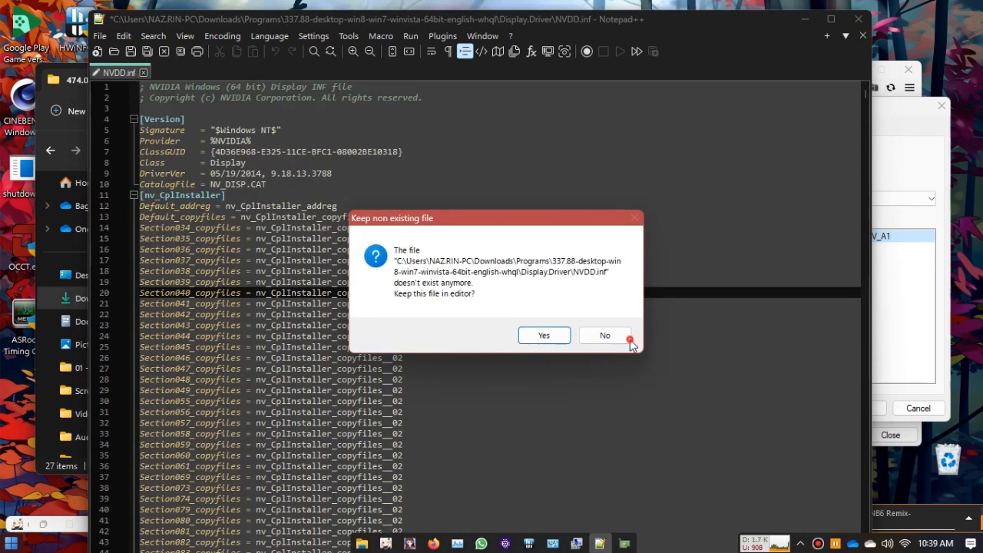
left_click(629, 339)
left_click(856, 19)
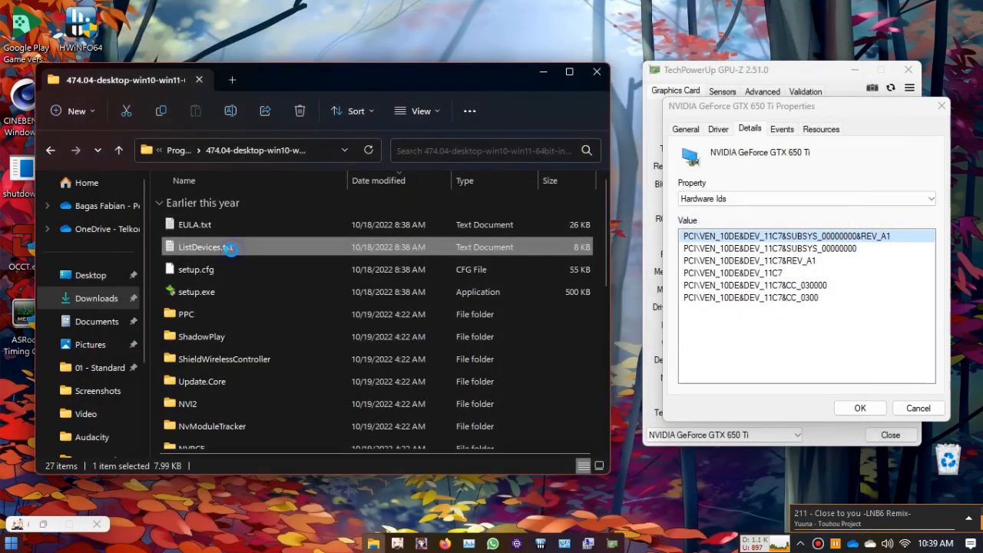
Step: Open only the extracted 474.04 package's ListDevices.txt in a fresh Notepad++ window
right_click(231, 248)
left_click(299, 263)
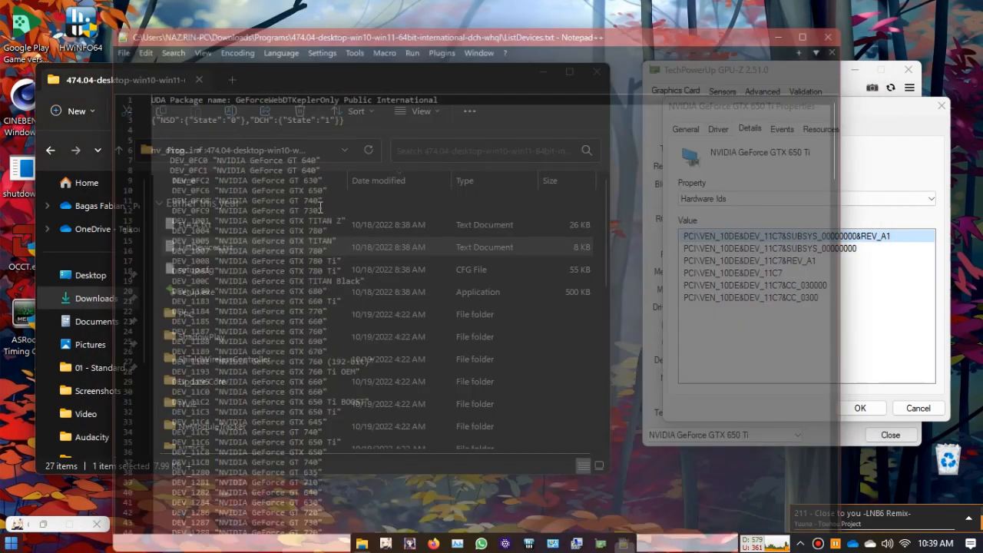
left_click(336, 298)
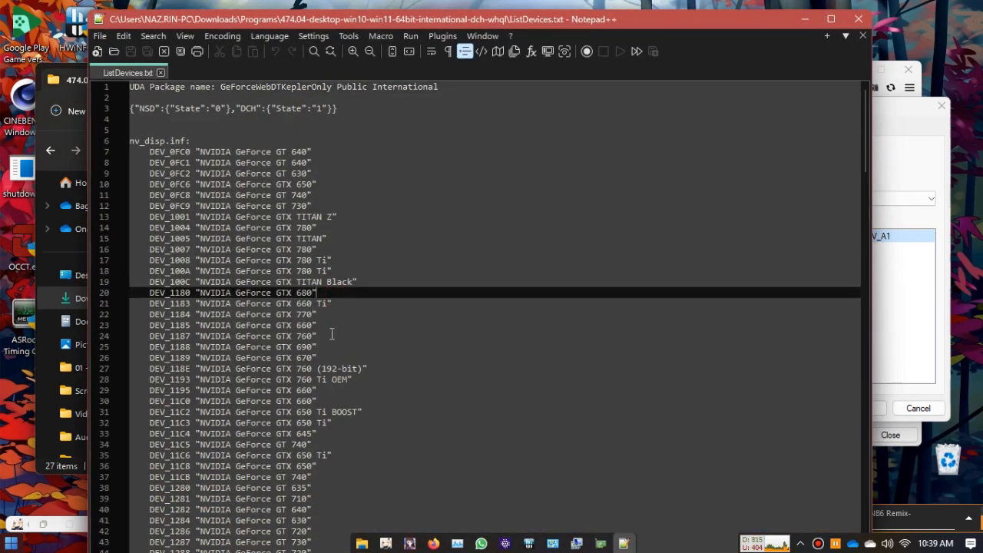
Step: Search ListDevices.txt for the device ID 11C7 and close the Find dialog
key("ctrl+f")
type("11C7")
key("Return")
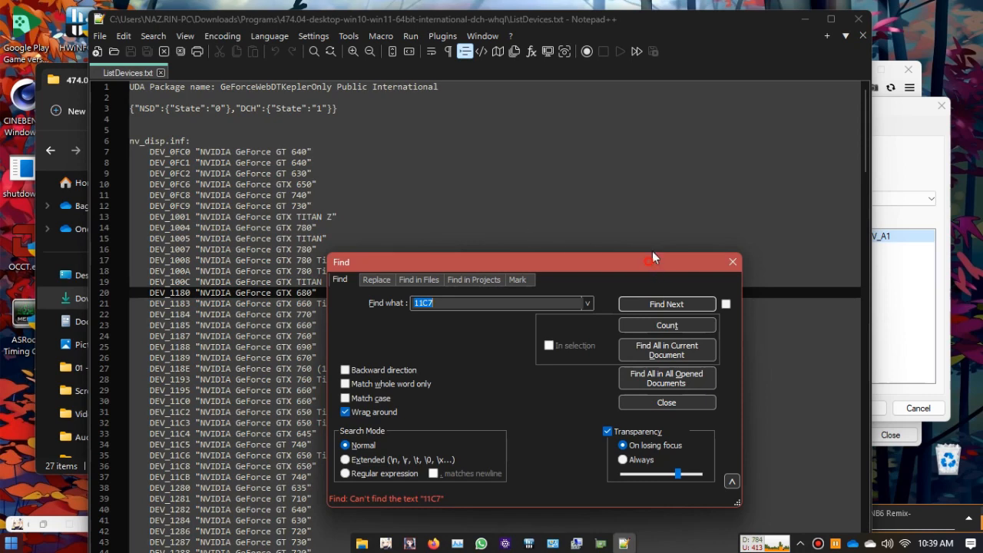
left_click_drag(652, 258, 683, 168)
left_click(765, 173)
Step: Move Notepad++ aside and run the 474.04 driver installer from the Programs folder with the default extraction path
left_click_drag(346, 20, 603, 22)
left_click(180, 150)
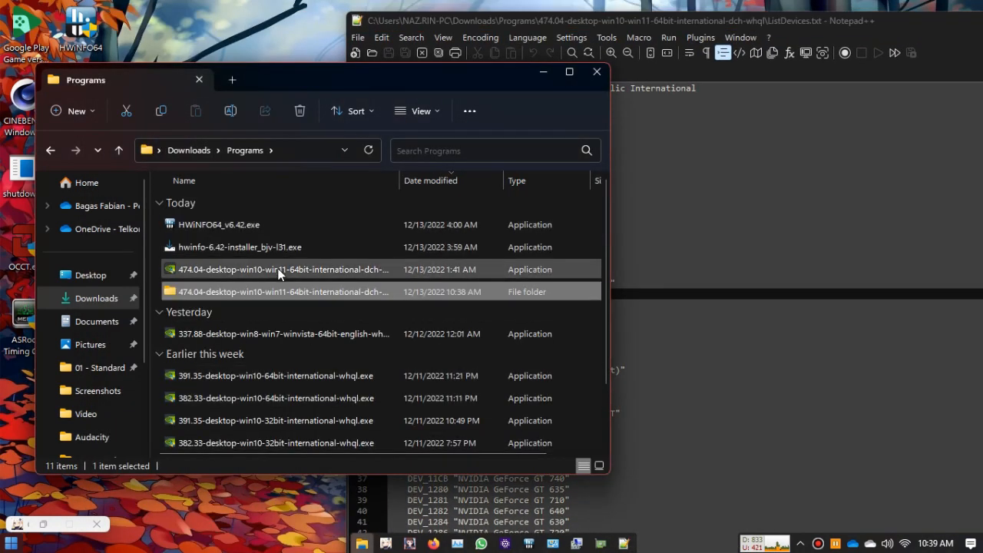
double_click(278, 269)
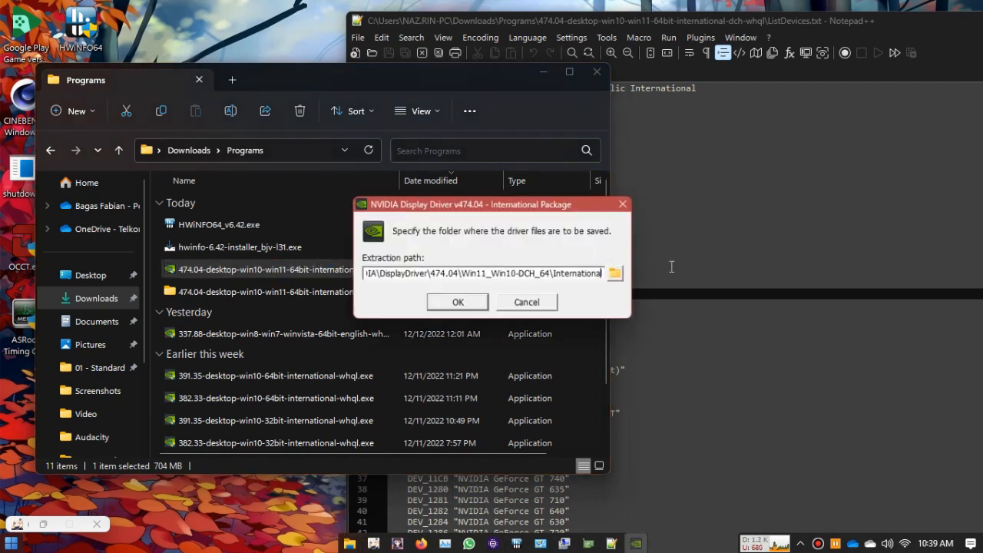
left_click(458, 304)
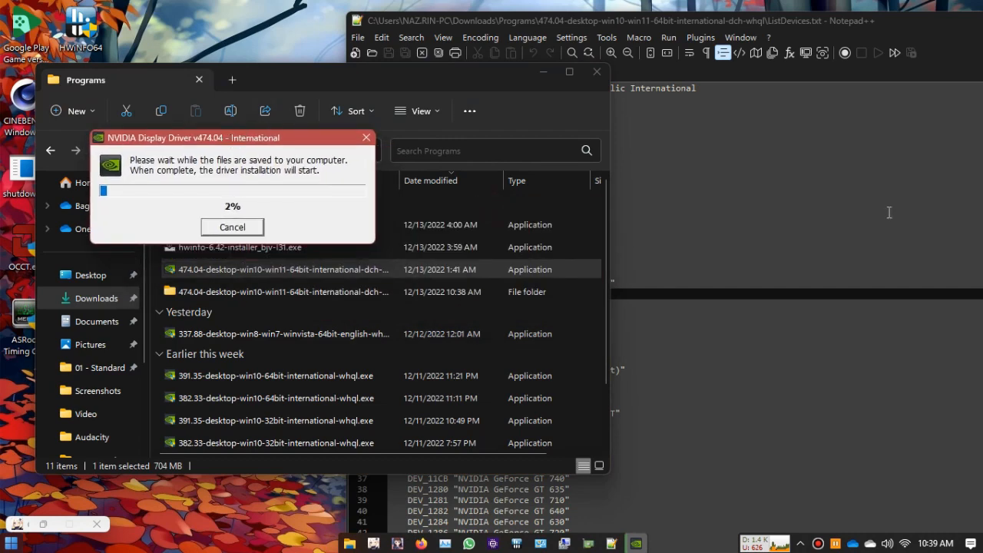
Step: Arrange ListDevices.txt near the Hardware Ids window and compare its DEV_11C entries with the card's hardware IDs
left_click_drag(582, 24, 386, 207)
left_click_drag(750, 114, 722, 115)
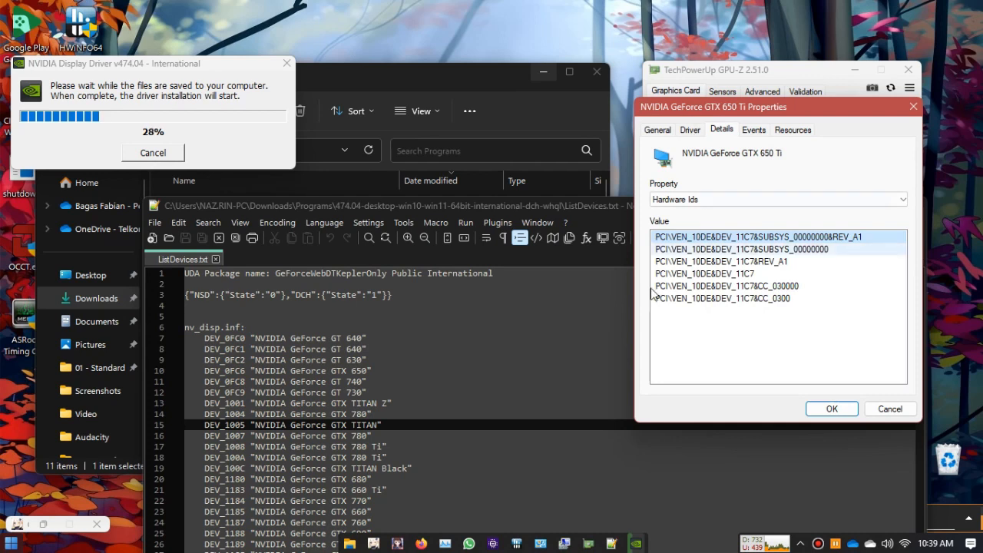
scroll(492, 415, "down", 1)
left_click(507, 447)
scroll(426, 445, "down", 4)
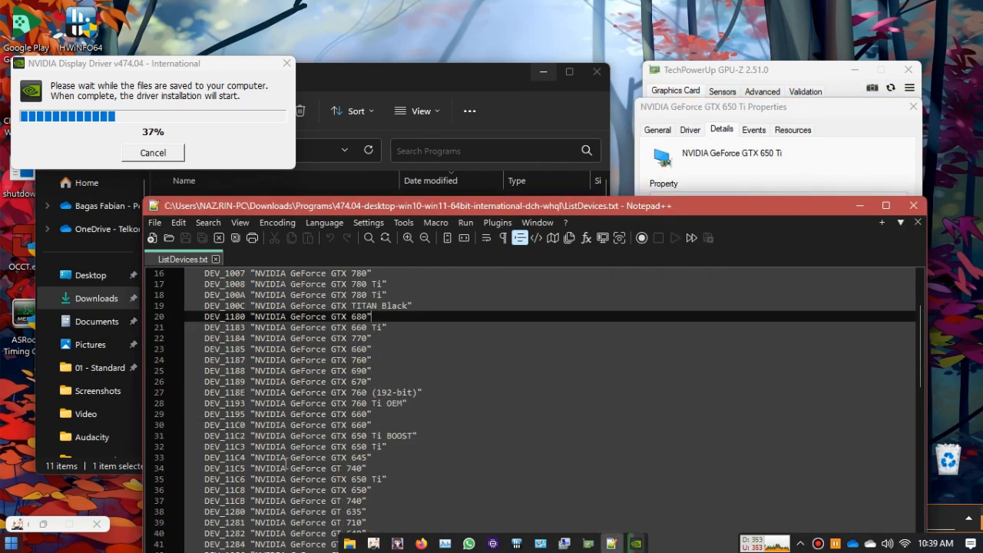
scroll(483, 505, "down", 1)
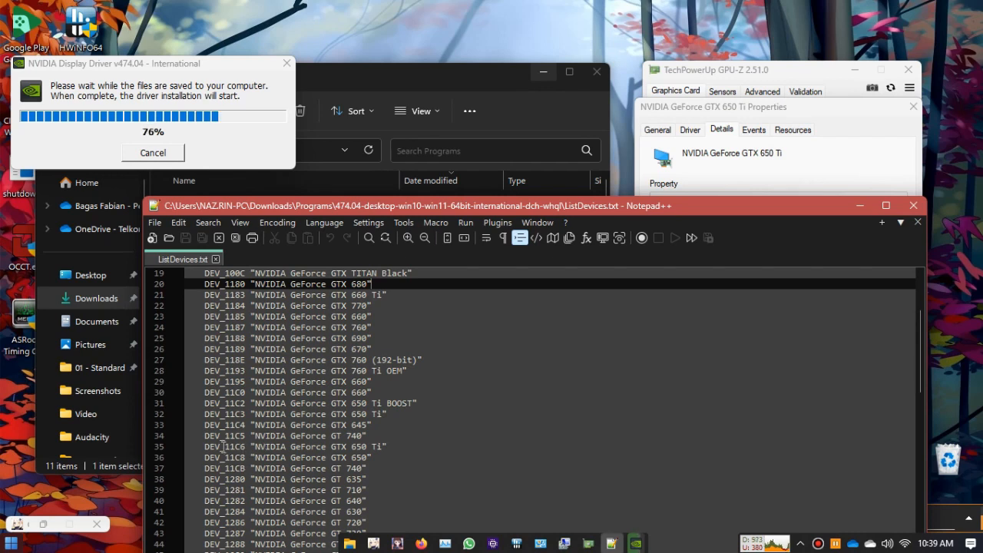
left_click(246, 447)
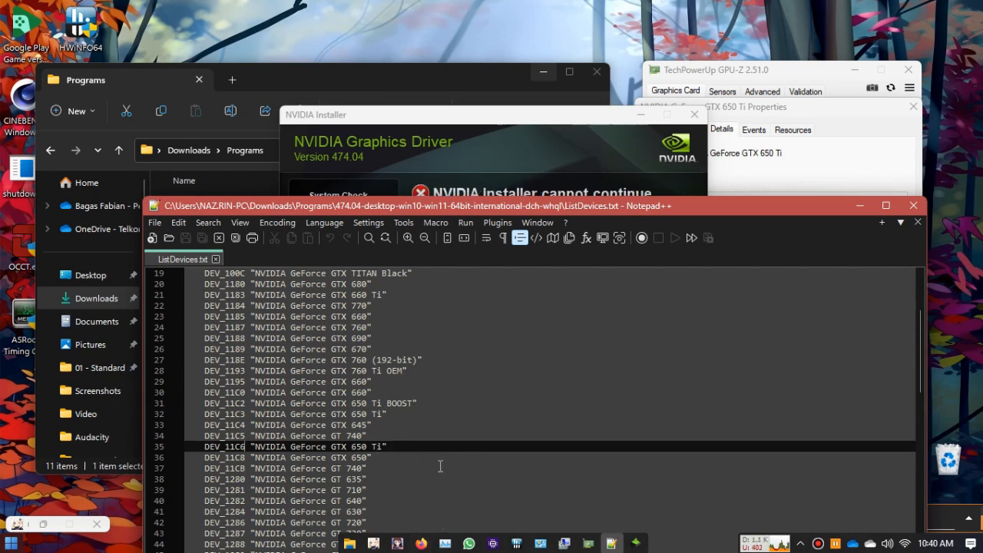
left_click_drag(403, 208, 426, 104)
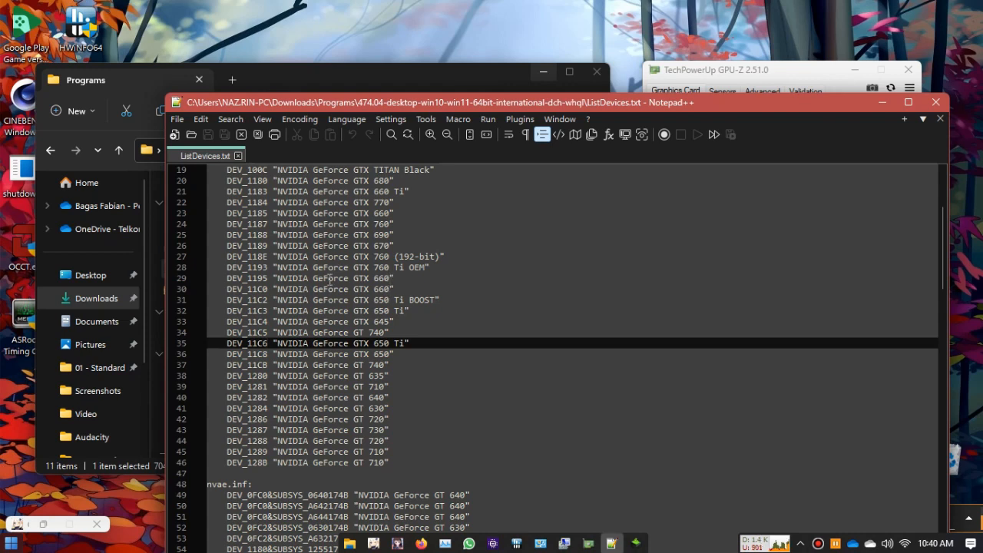
Step: Change the GTX 660 device ID on line 30 of ListDevices.txt to DEV_11C7, and replace that with DEV_110
left_click(267, 289)
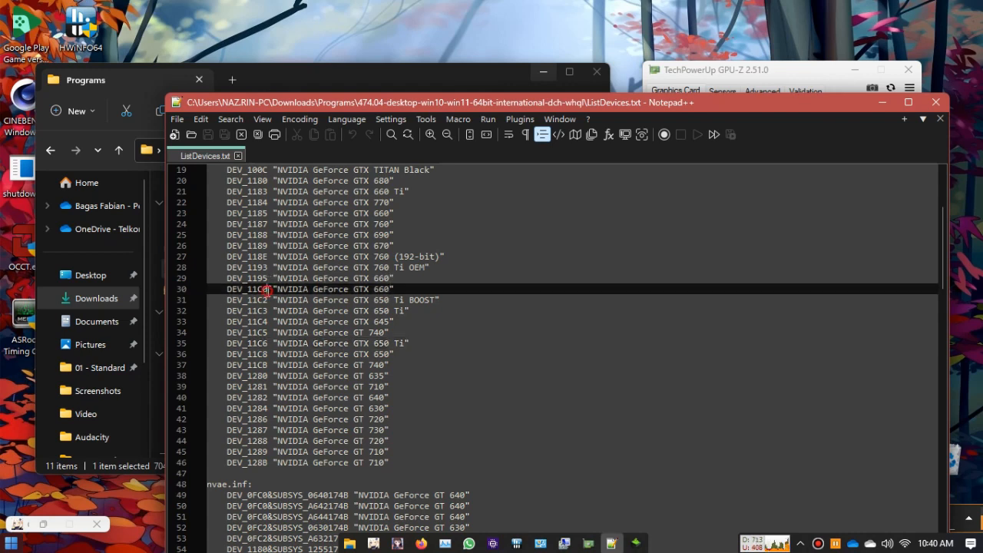
key("BackSpace")
type("7")
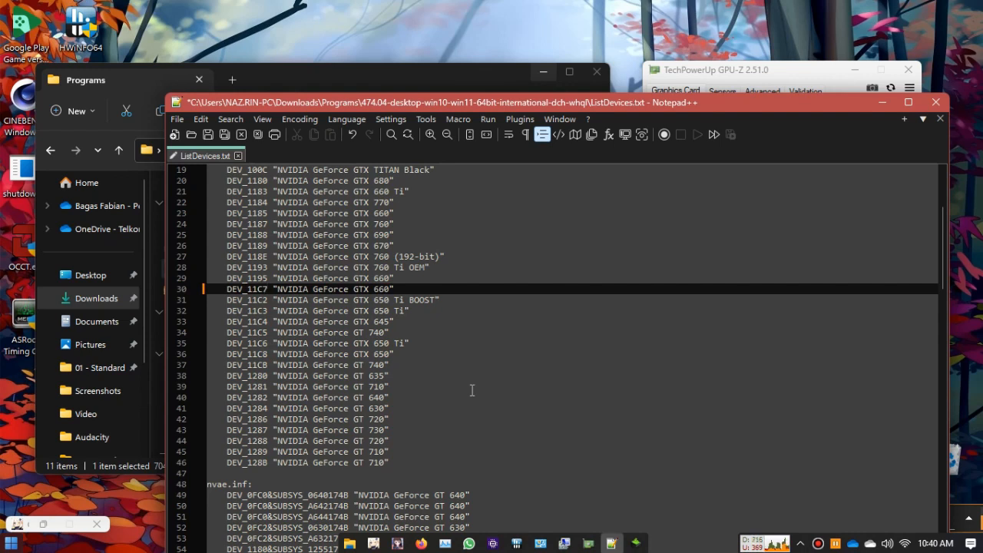
key("BackSpace")
key("BackSpace")
type("0")
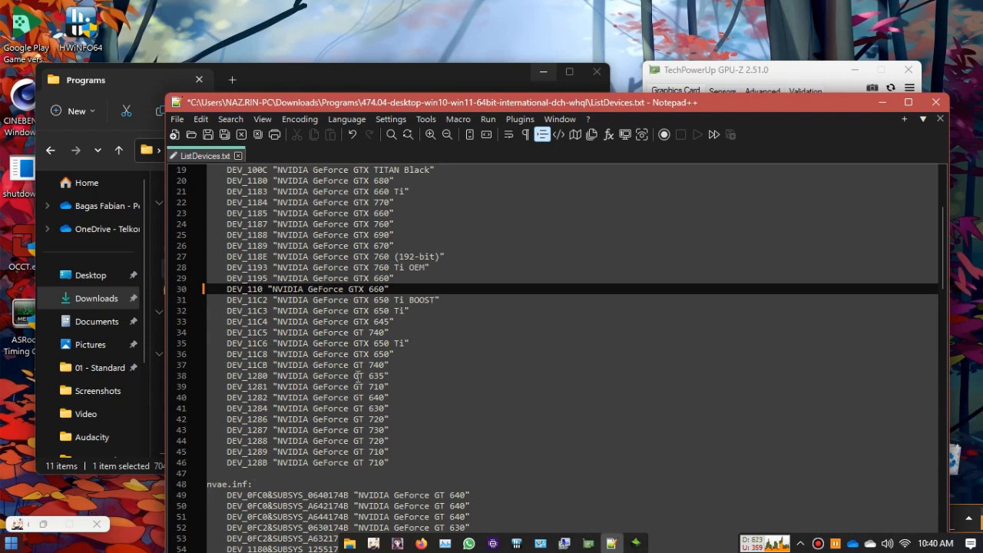
Step: Delete the final digit of the GTX 650 Ti ID DEV_11C6 on line 35 and bring GPU-Z forward to check the card's device ID
left_click(268, 343)
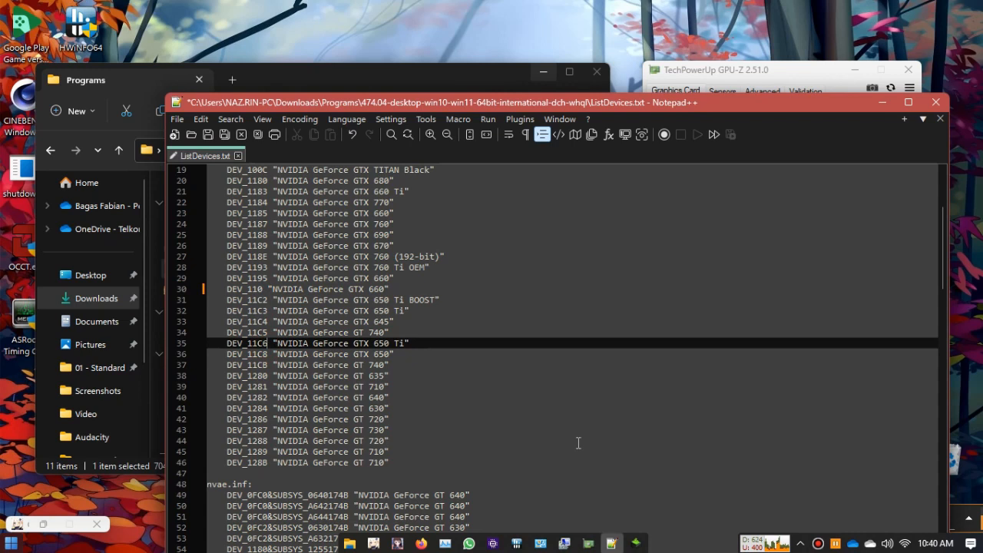
key("BackSpace")
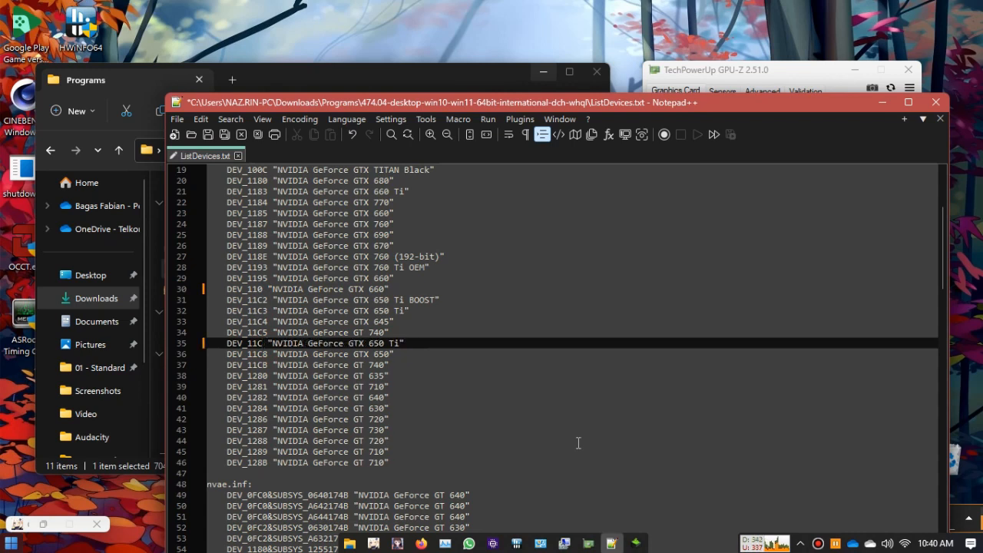
left_click(808, 66)
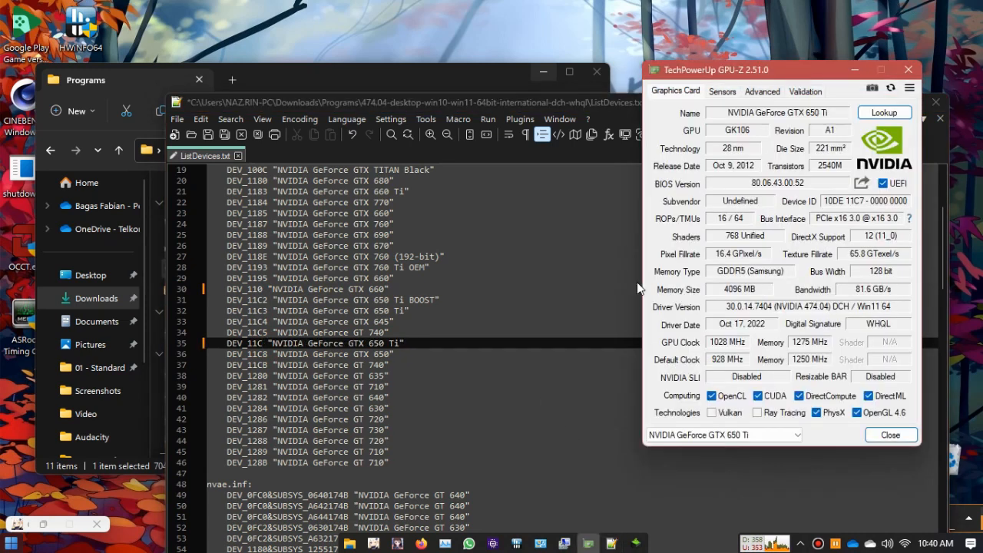
Step: Move Notepad++ aside, close the NVIDIA Installer window, and maximize ListDevices.txt
left_click_drag(364, 105, 366, 302)
left_click(494, 129)
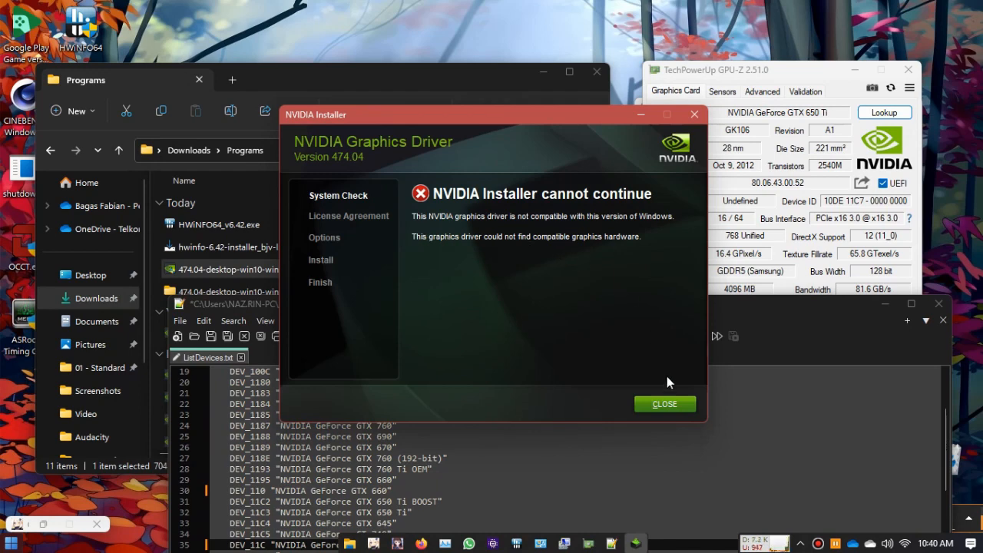
left_click(662, 404)
left_click_drag(521, 309, 603, 34)
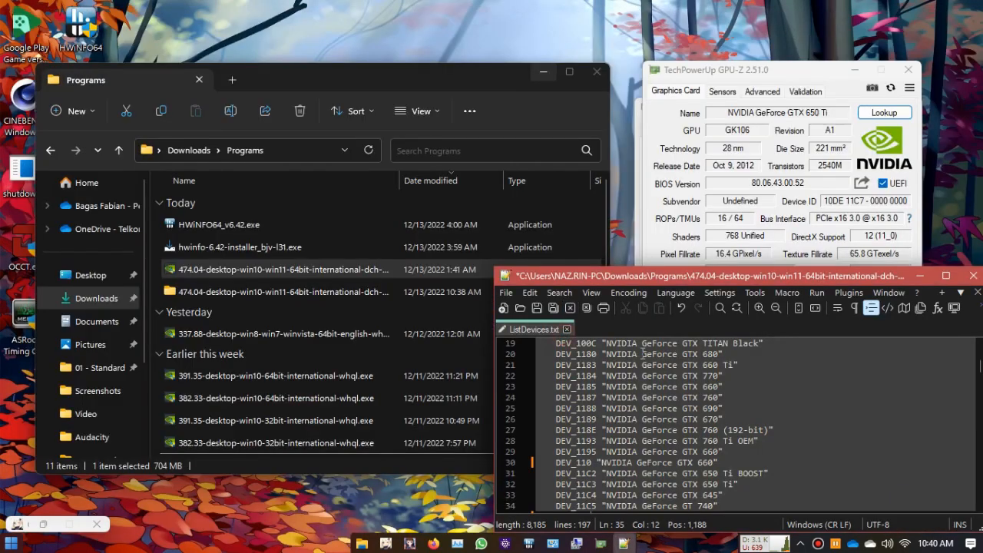
left_click_drag(561, 275, 601, 2)
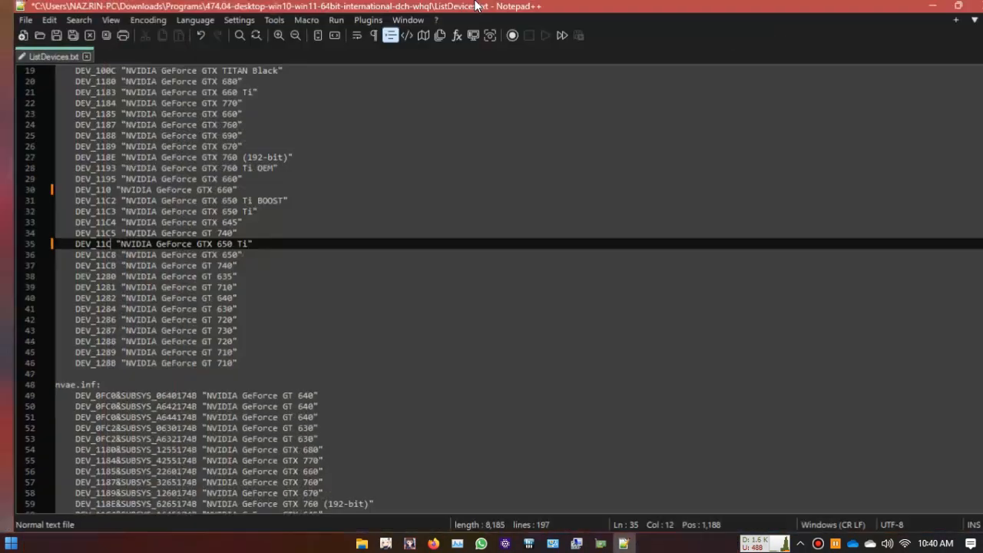
Step: Restore the GTX 660 device ID on line 30 to DEV_11C0
left_click(93, 190)
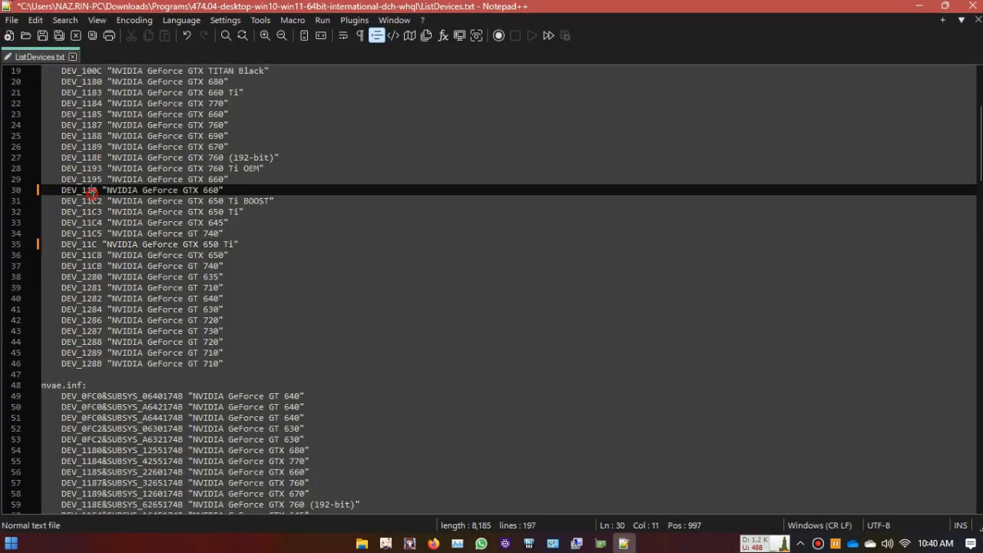
type("c")
key("BackSpace")
type("C")
left_click(268, 223)
Step: Replace all occurrences of 11C6 with 11C7 in ListDevices.txt
key("ctrl+f")
left_click(416, 189)
left_click(492, 212)
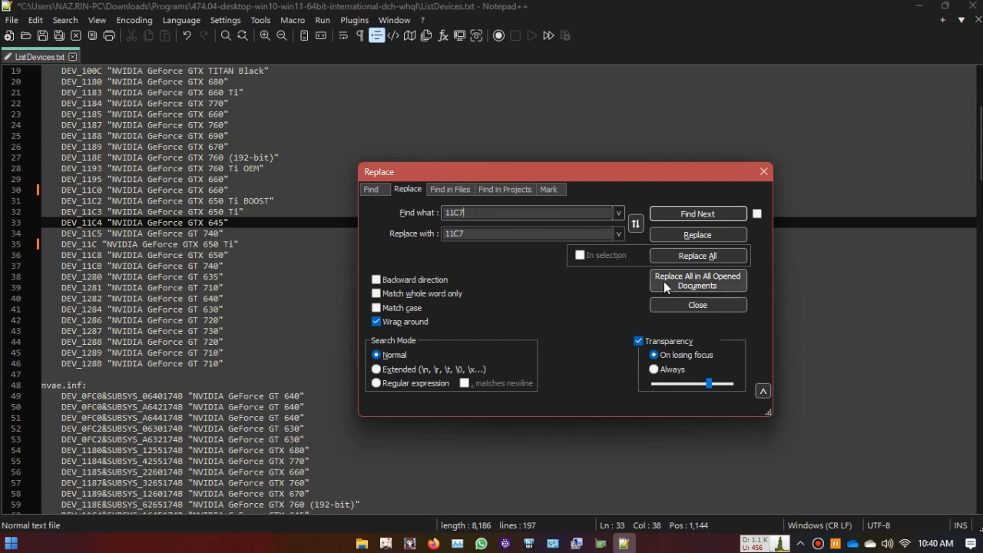
type("6")
double_click(523, 233)
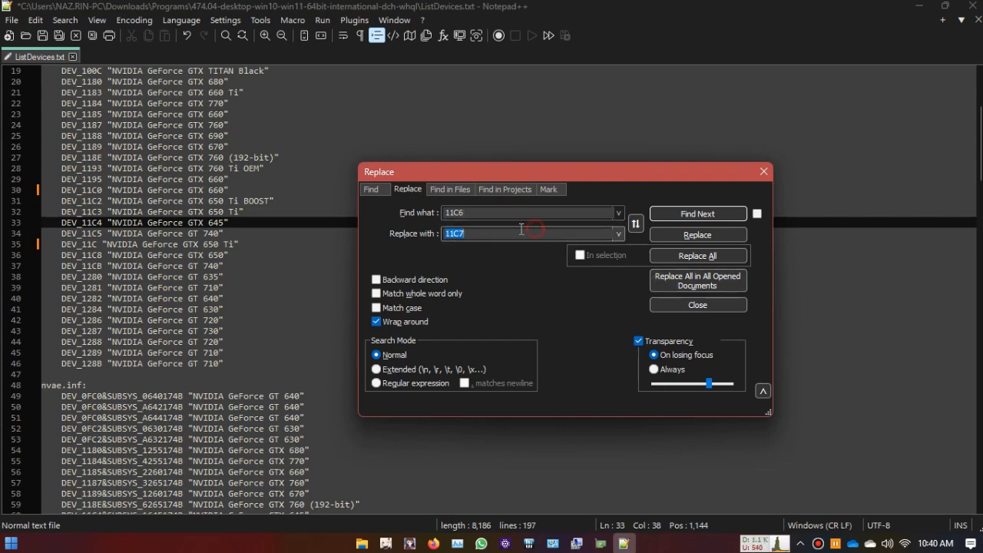
left_click(698, 255)
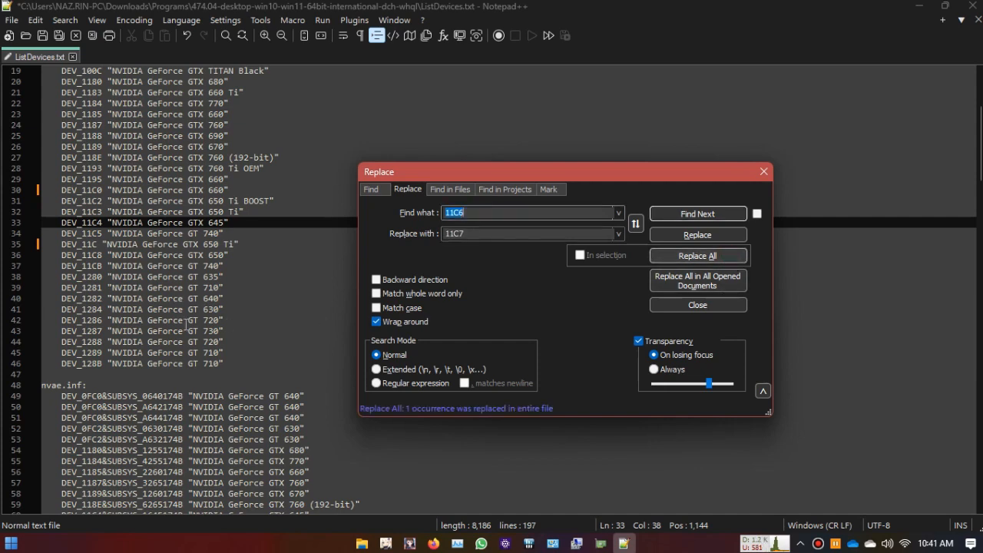
Step: Complete the GTX 650 Ti device ID on line 35 as DEV_11C7 and save ListDevices.txt
scroll(230, 305, "up", 5)
scroll(233, 305, "up", 1)
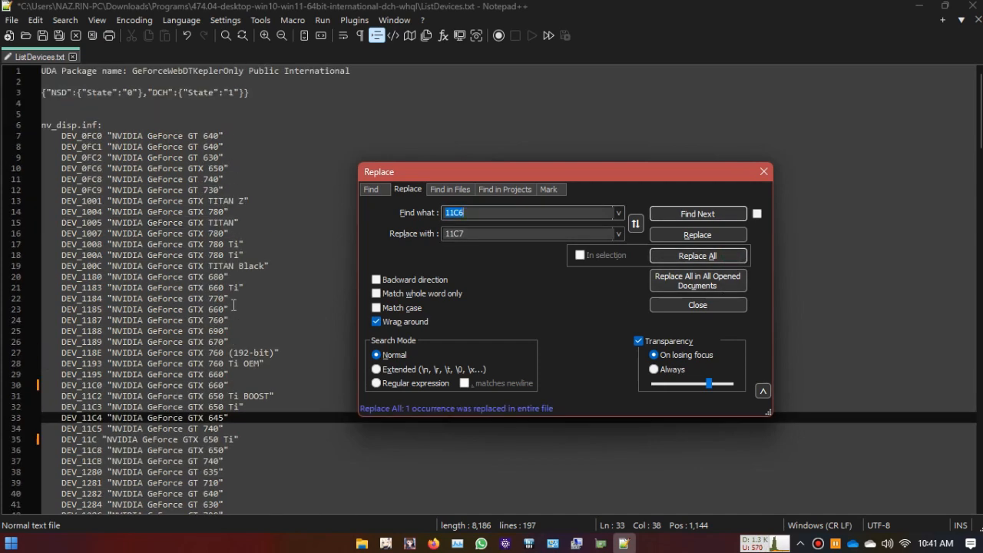
left_click(98, 440)
type("7")
key("ctrl+s")
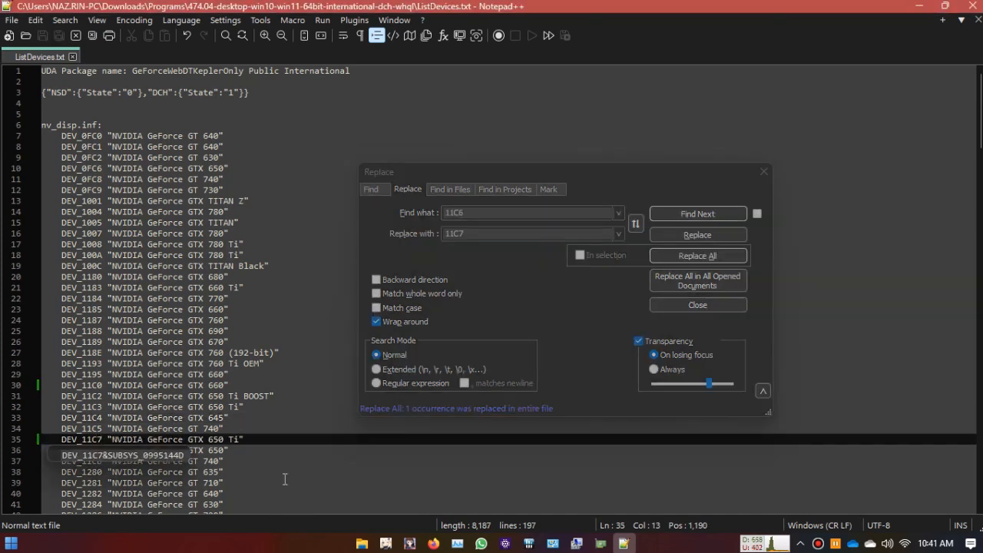
left_click(270, 231)
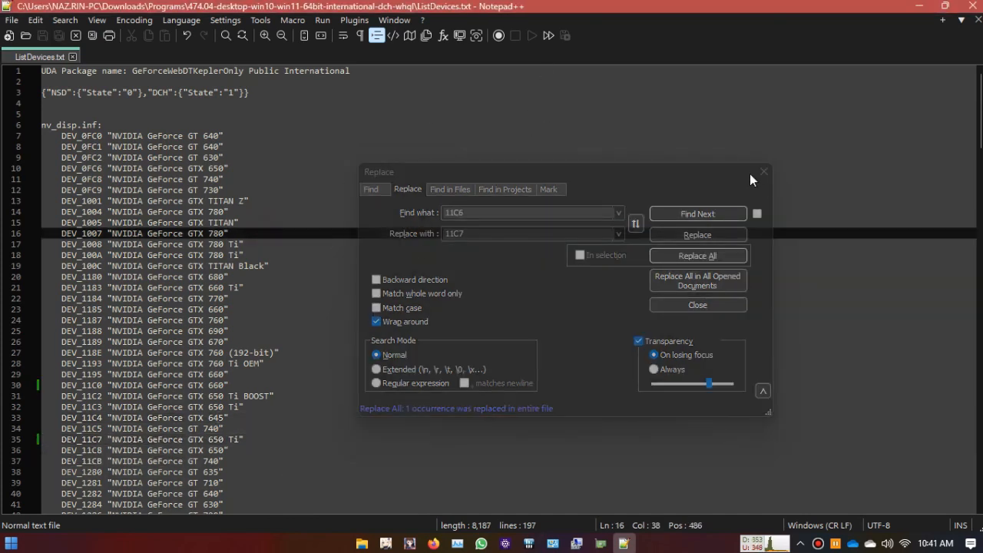
Step: Restore Notepad++ to a smaller window, reposition it over the Programs folder, and stretch it to full screen height
double_click(467, 7)
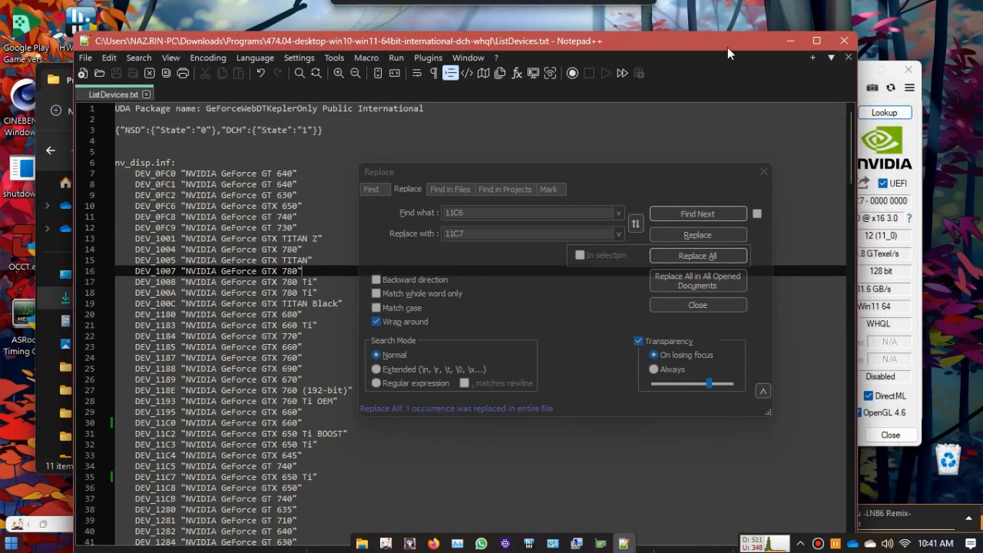
left_click_drag(567, 36, 458, 297)
left_click_drag(226, 309, 246, 165)
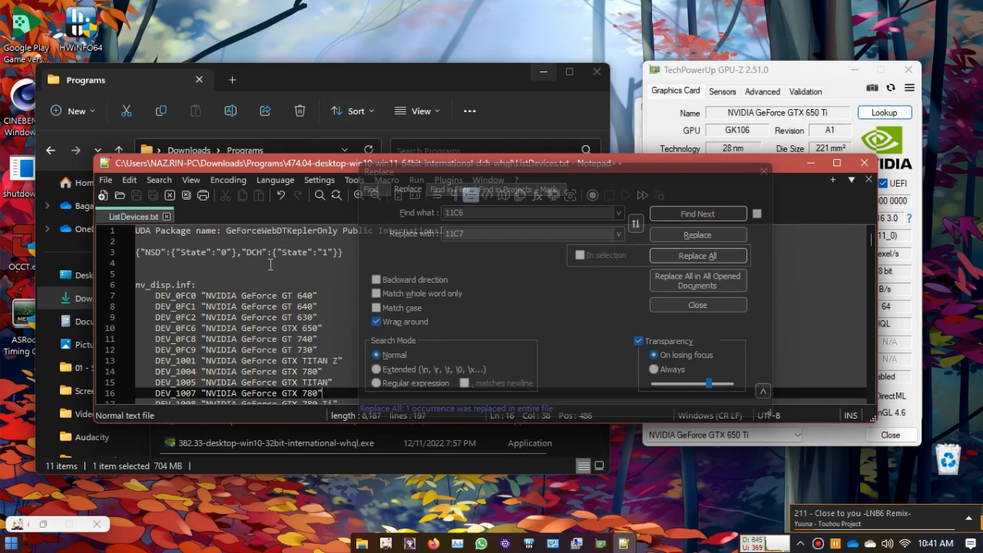
scroll(315, 366, "down", 20)
scroll(315, 366, "down", 20)
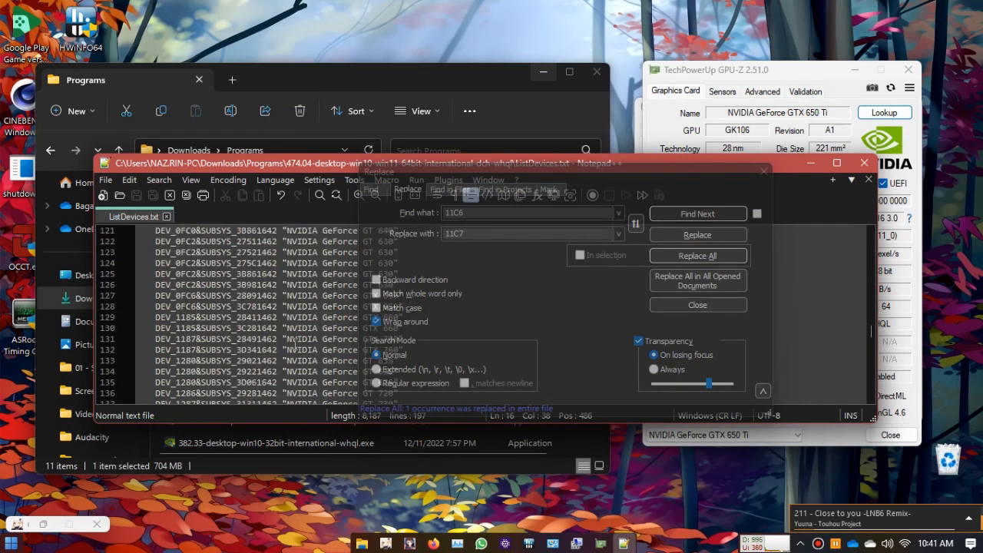
double_click(293, 423)
Step: Examine which INF section of ListDevices.txt contains the DEV_11C7 entry on line 35
scroll(267, 351, "up", 20)
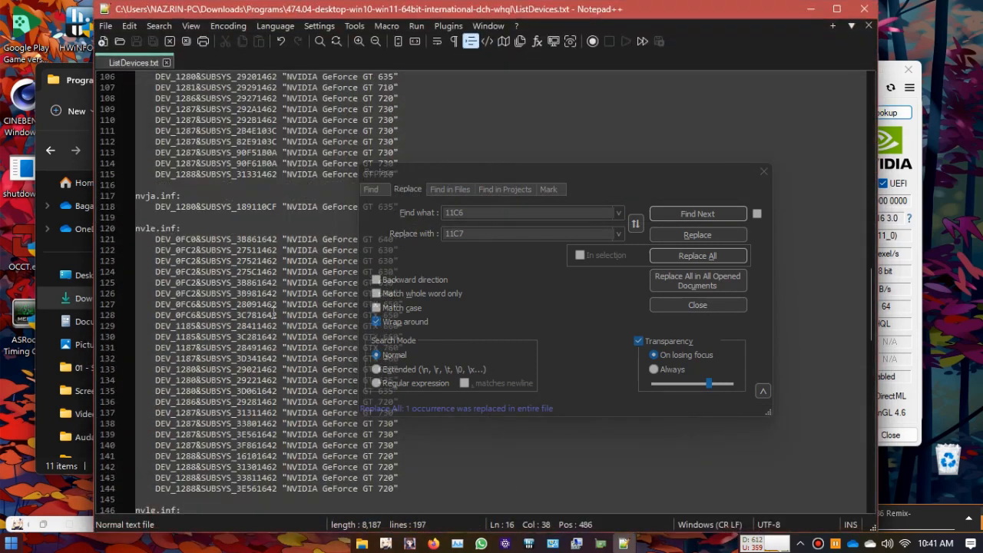
scroll(267, 351, "up", 2)
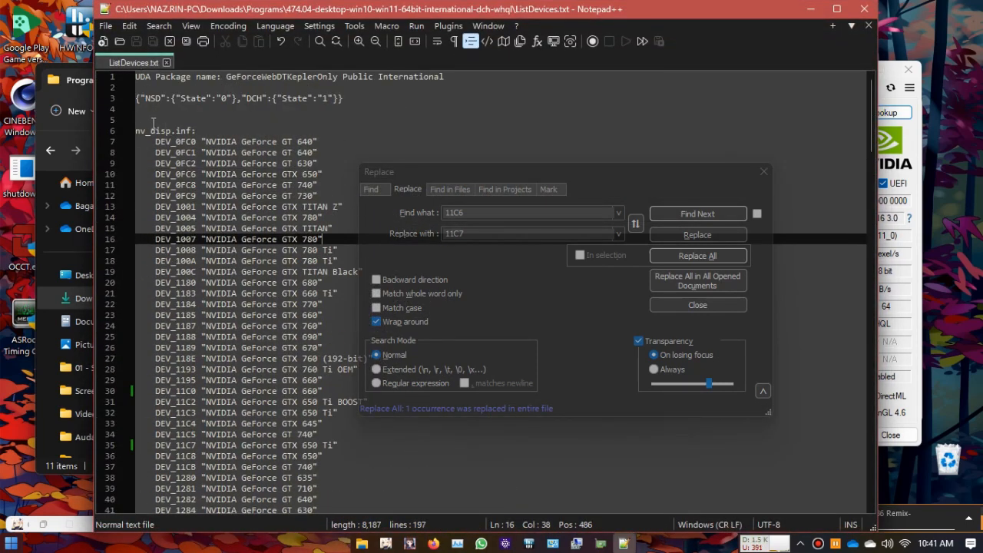
left_click(142, 130)
scroll(194, 296, "down", 5)
left_click(198, 282)
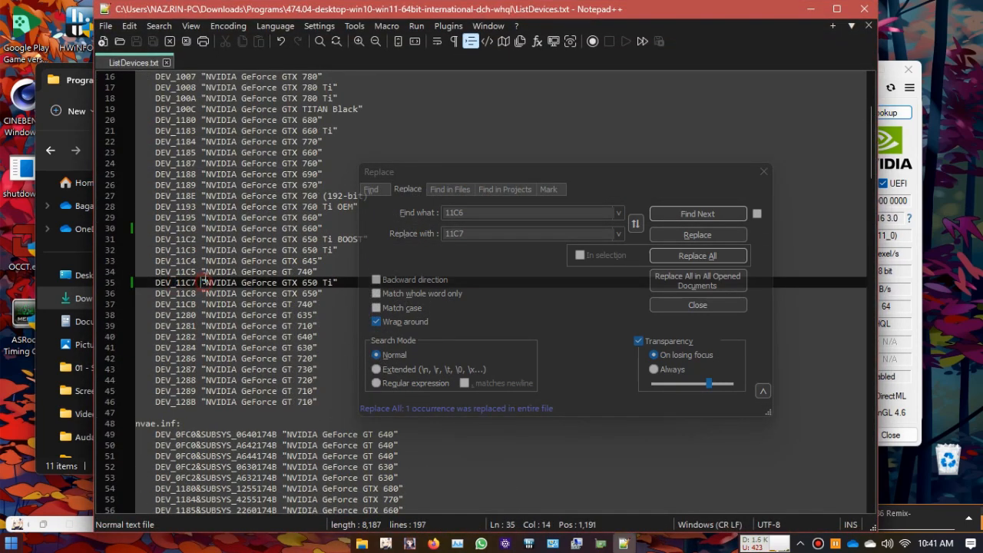
scroll(196, 270, "up", 5)
left_click(160, 141)
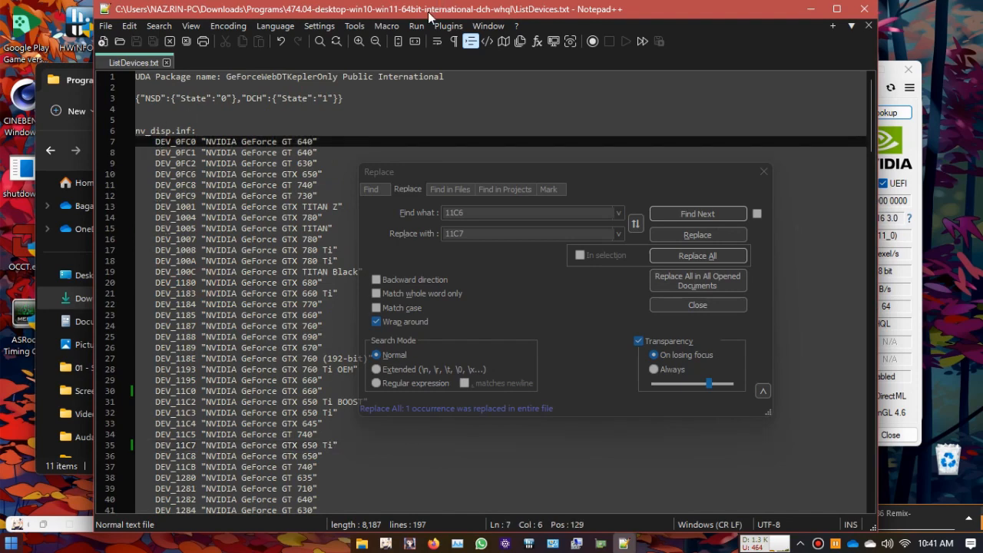
Step: Move Notepad++ aside, open the extracted 474.04 driver folder, and search it for NV_DISP.INF
left_click_drag(429, 15, 654, 214)
double_click(247, 294)
left_click(489, 154)
type("NV_DISP")
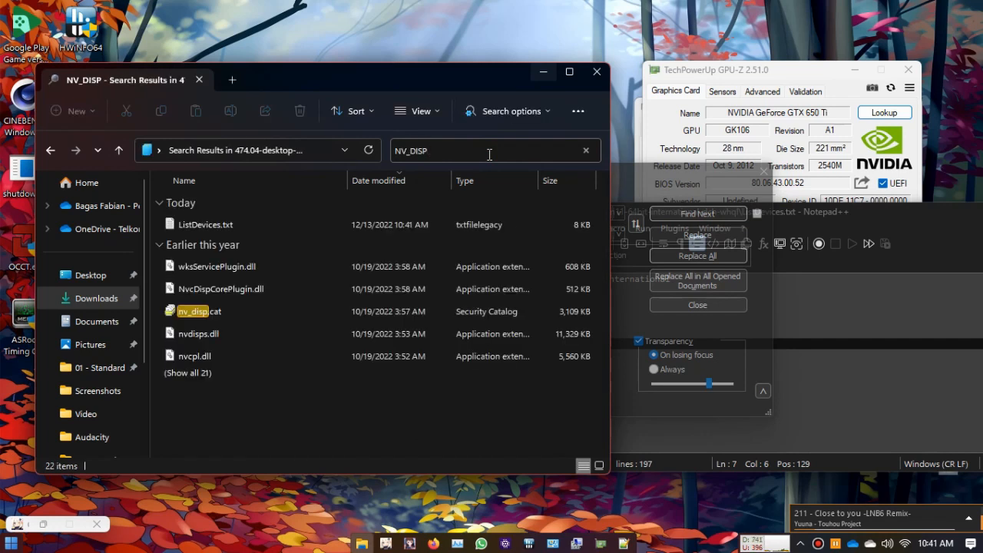
type(".INF")
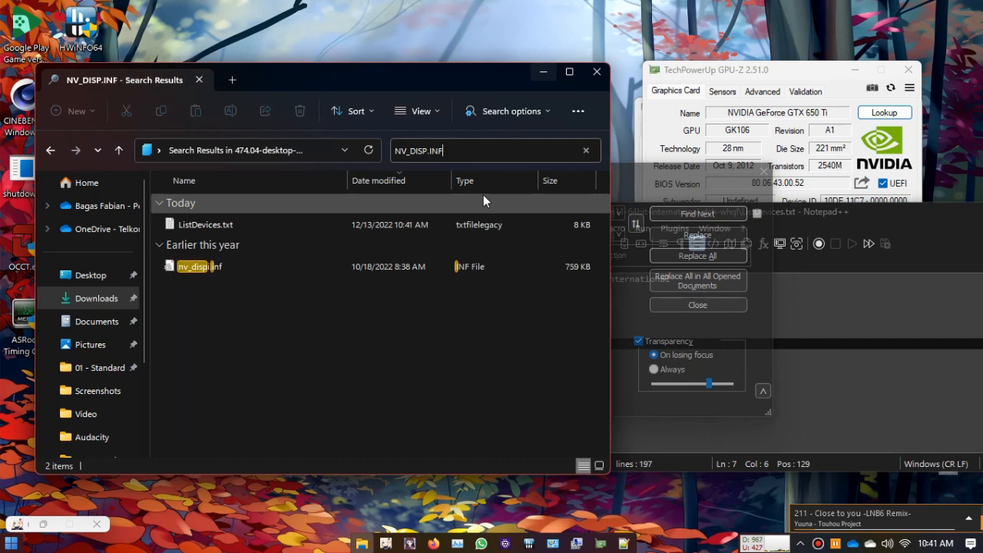
Step: Open nv_dispi.inf from the search results in Notepad++ and dismiss the Replace dialog covering it
left_click(214, 271)
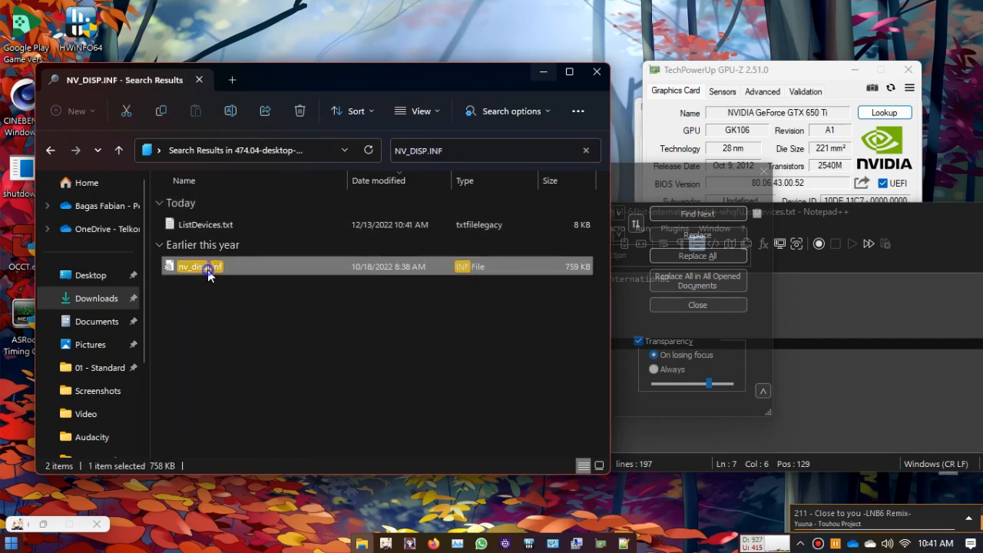
right_click(223, 278)
left_click(307, 231)
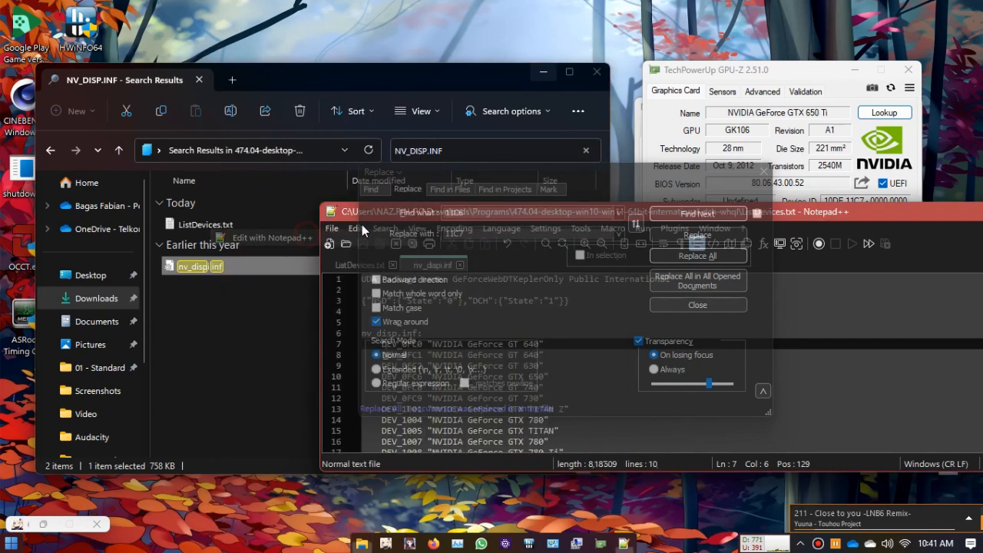
left_click_drag(614, 174, 218, 154)
key("Escape")
double_click(490, 387)
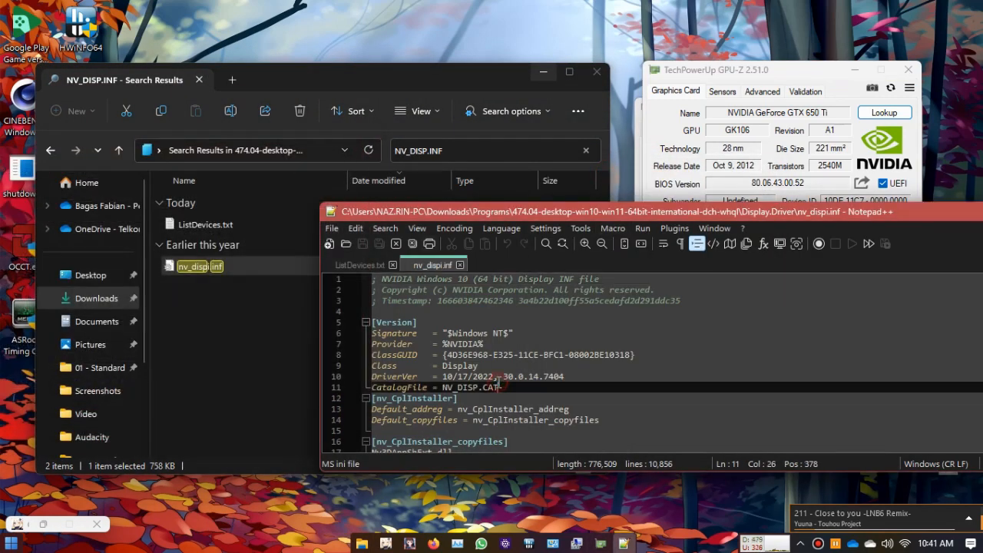
Step: Replace all occurrences of 11C6 with 11C7 in nv_dispi.inf, close the Replace dialog, and save the file
key("ctrl+f")
left_click(28, 163)
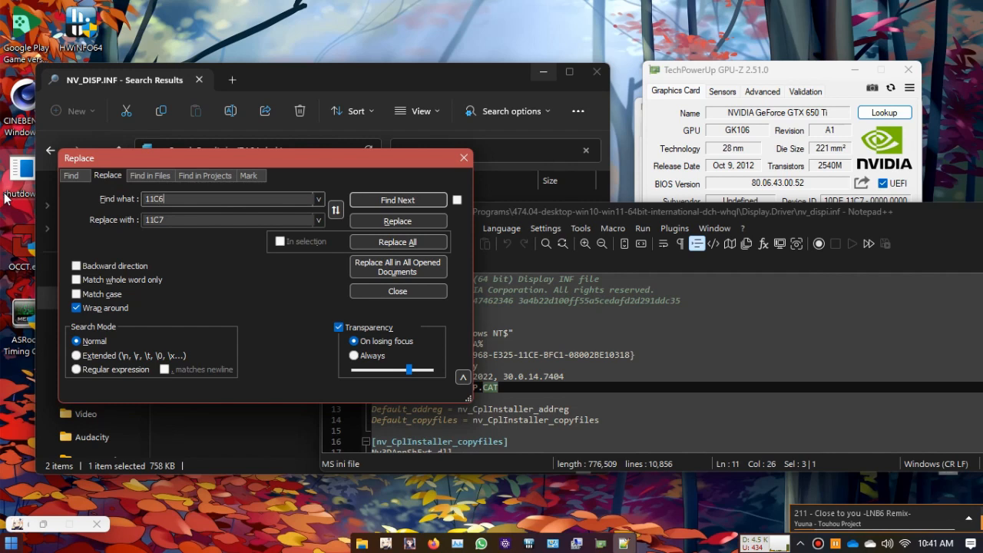
left_click(431, 245)
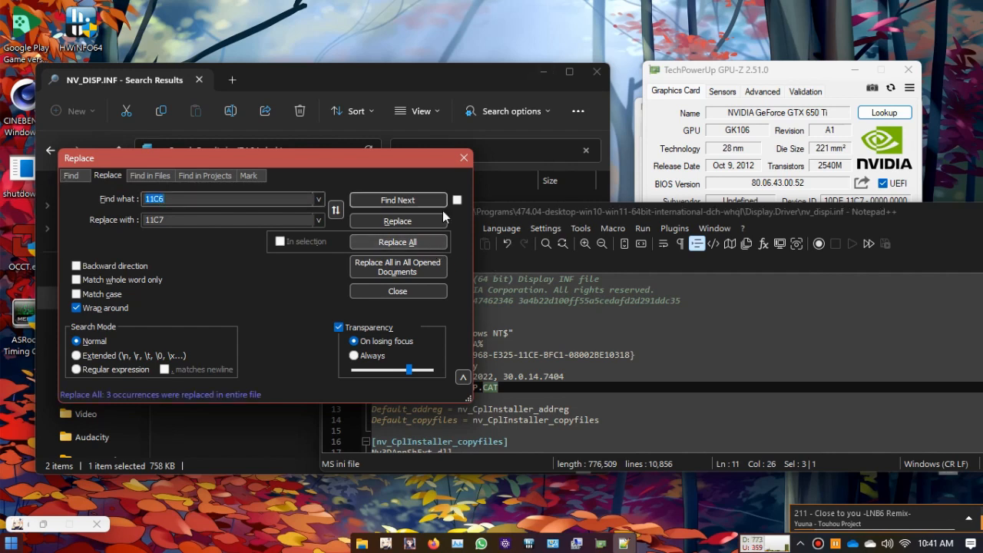
left_click(466, 157)
left_click(565, 328)
key("ctrl+s")
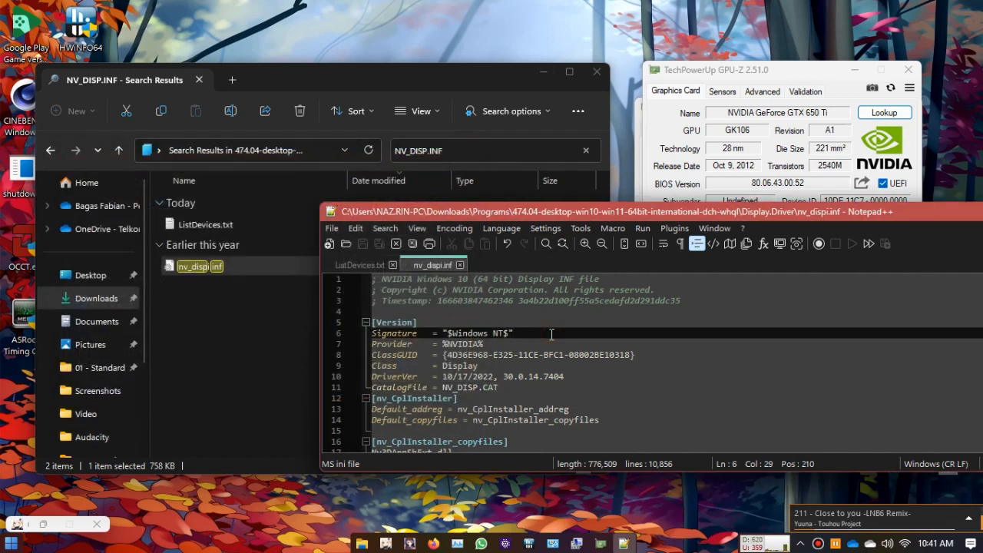
Step: Check the remaining sections of ListDevices.txt for another DEV_11C7 entry and the INF file it belongs to
left_click(356, 264)
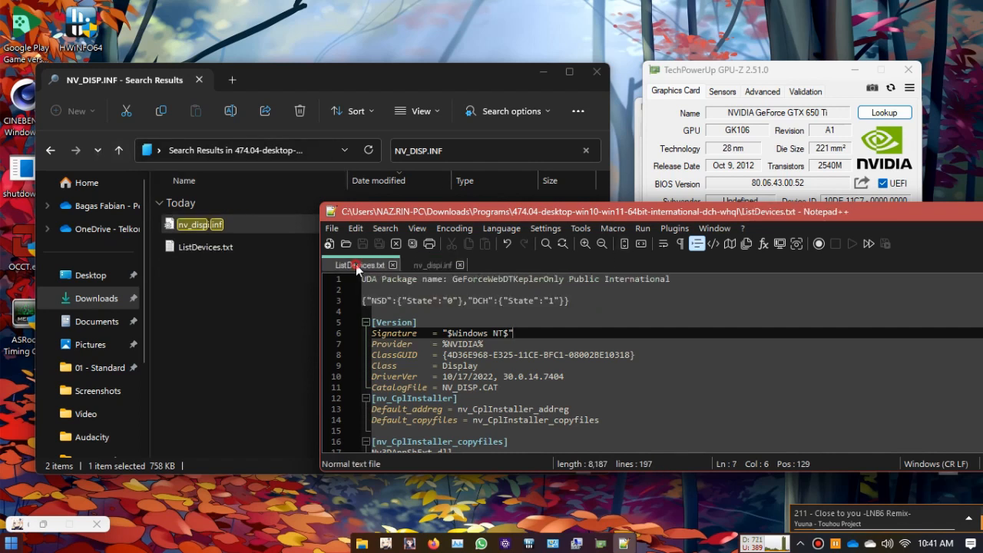
left_click(474, 369)
scroll(474, 377, "down", 8)
scroll(473, 377, "down", 20)
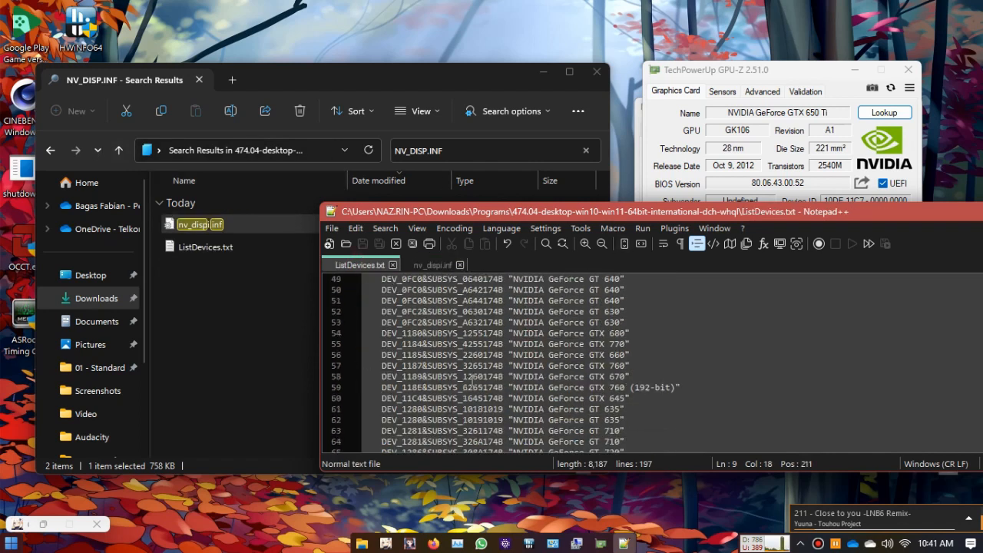
scroll(472, 377, "down", 20)
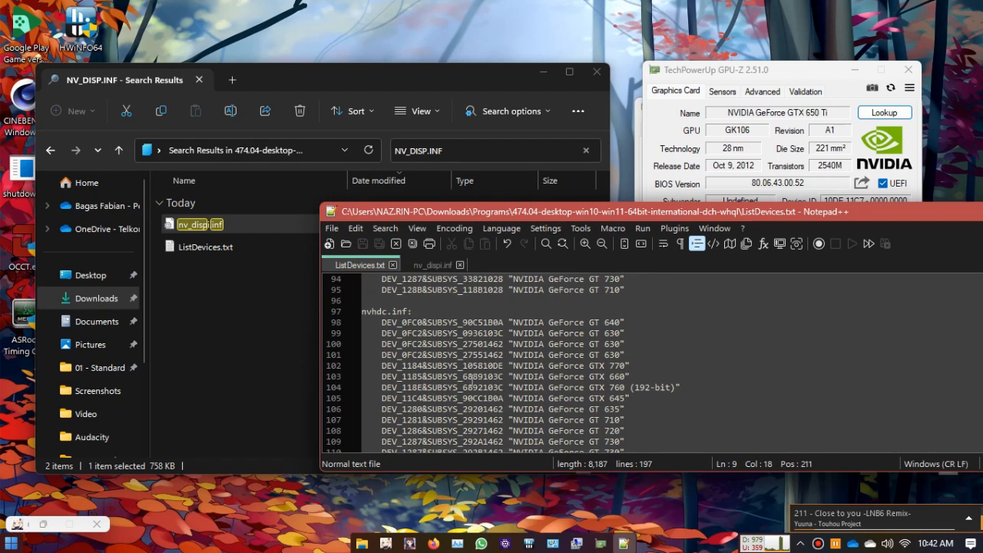
scroll(405, 365, "down", 9)
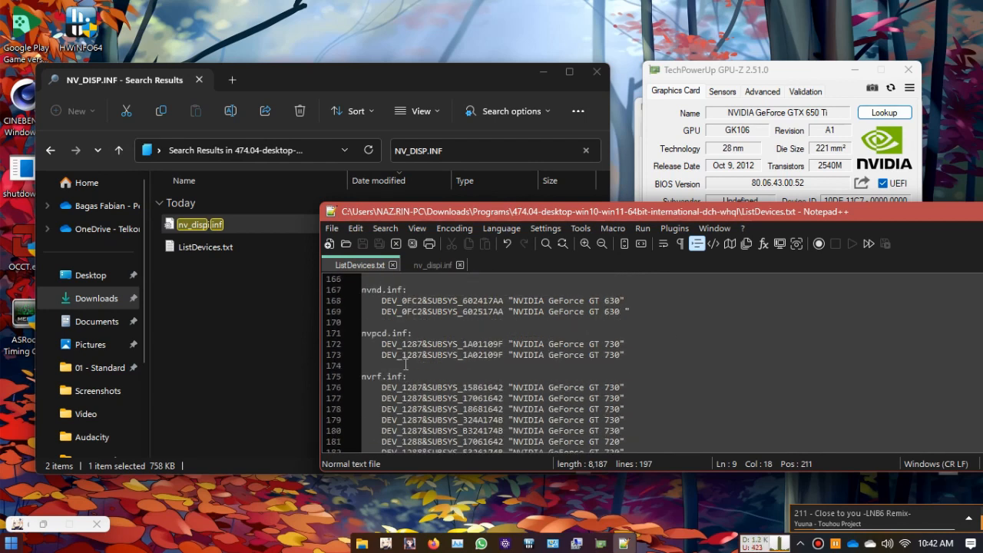
left_click_drag(375, 368, 633, 367)
left_click(554, 374)
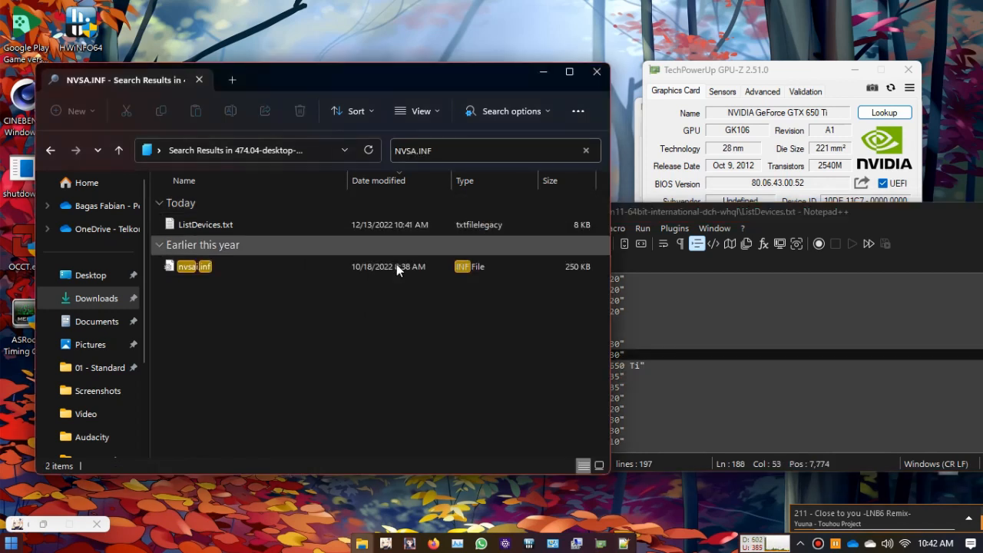
Step: Search the driver folder for NVSA.INF and open nvsai.inf in Notepad++
left_click(398, 266)
right_click(398, 262)
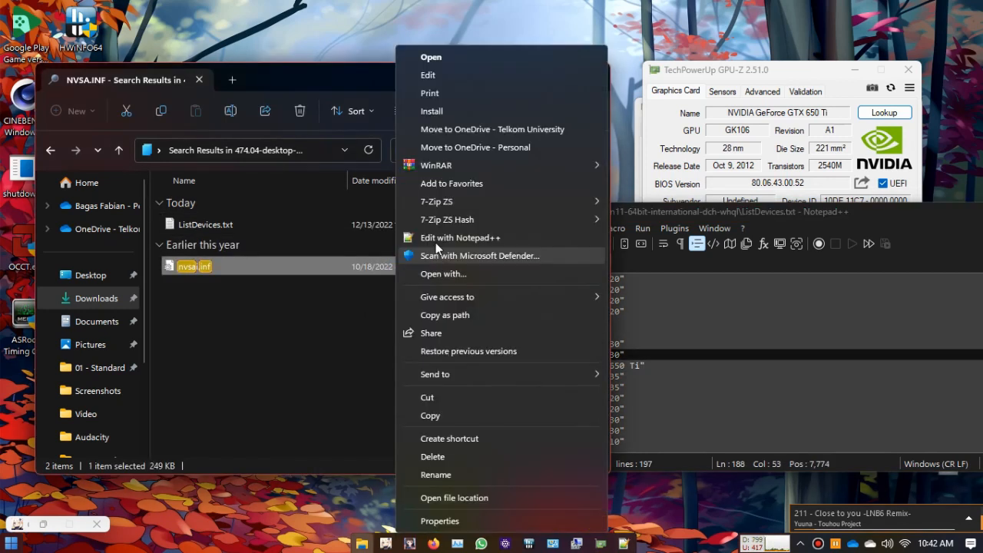
left_click(445, 237)
left_click(566, 355)
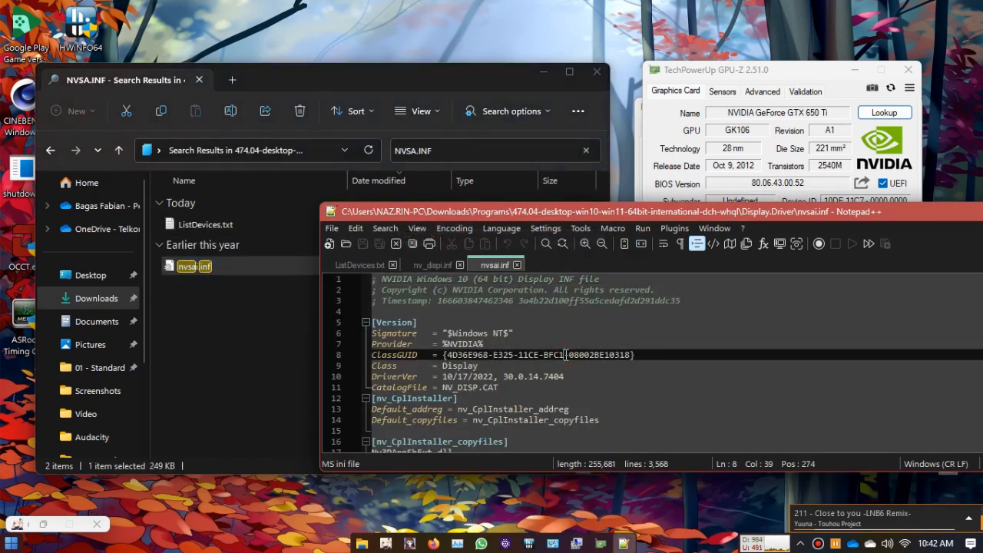
Step: Replace all occurrences of 11C6 with 11C7 in nvsai.inf, close the Replace dialog, and save the file
double_click(564, 354)
key("ctrl+f")
left_click(99, 174)
left_click(178, 198)
double_click(184, 198)
type("11C6")
left_click(435, 243)
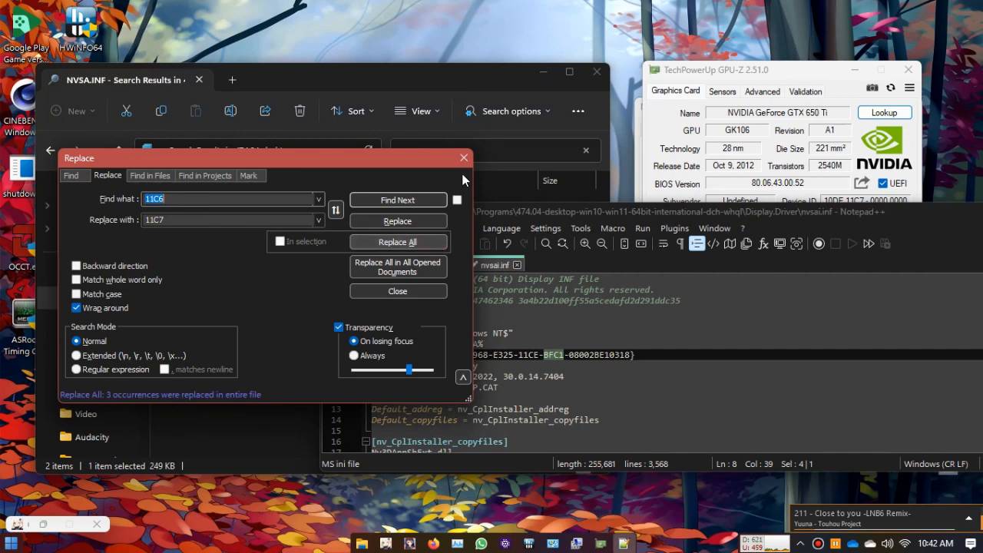
left_click(464, 157)
left_click(580, 361)
key("ctrl+s")
Step: Close Notepad++ after rechecking the DEV_11C7 entry under nvsa.inf in ListDevices.txt, and return File Explorer to the Programs folder
left_click(432, 265)
left_click(360, 264)
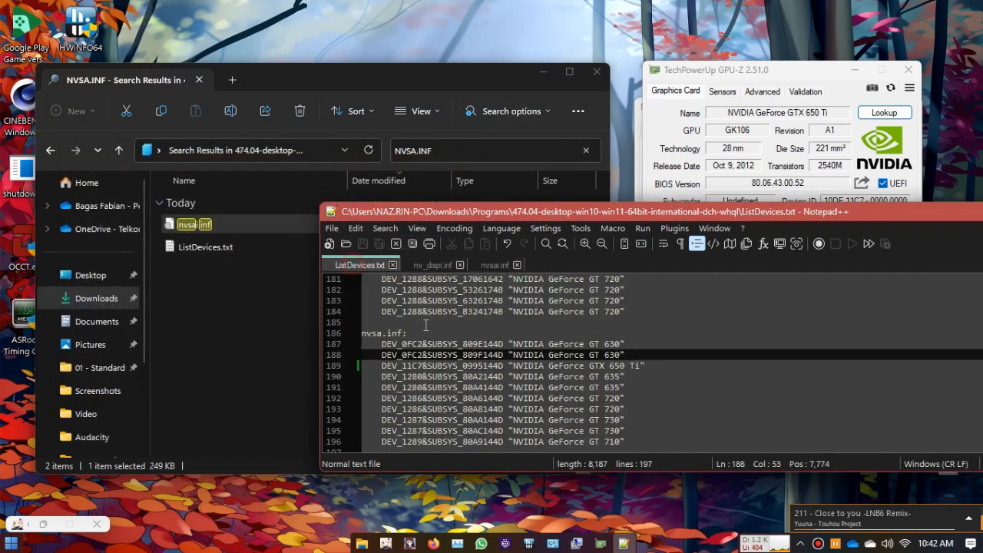
left_click(478, 366)
left_click_drag(596, 213, 400, 3)
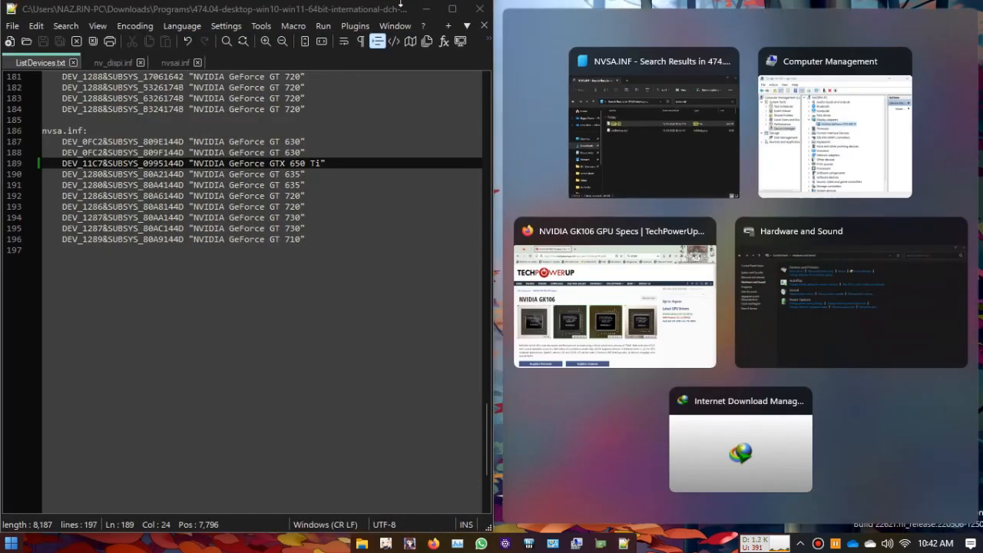
left_click(480, 8)
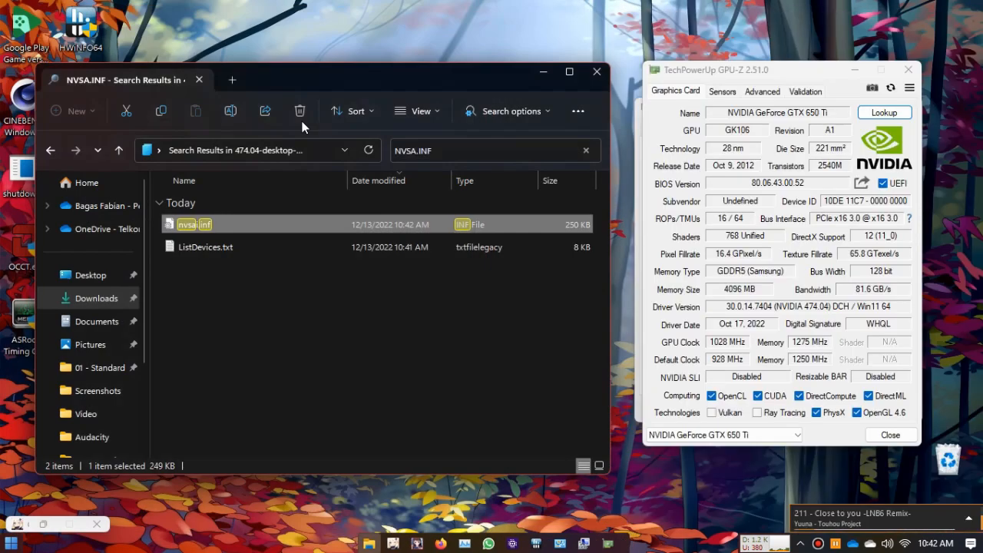
left_click(49, 151)
left_click(49, 150)
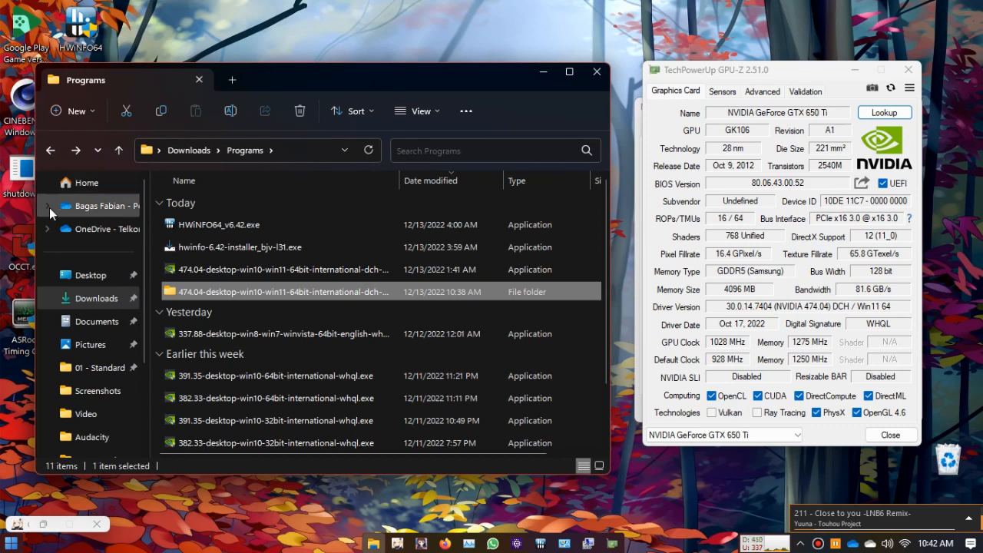
Step: View the Windows power options, including Restart, and dismiss them without restarting
left_click(11, 543)
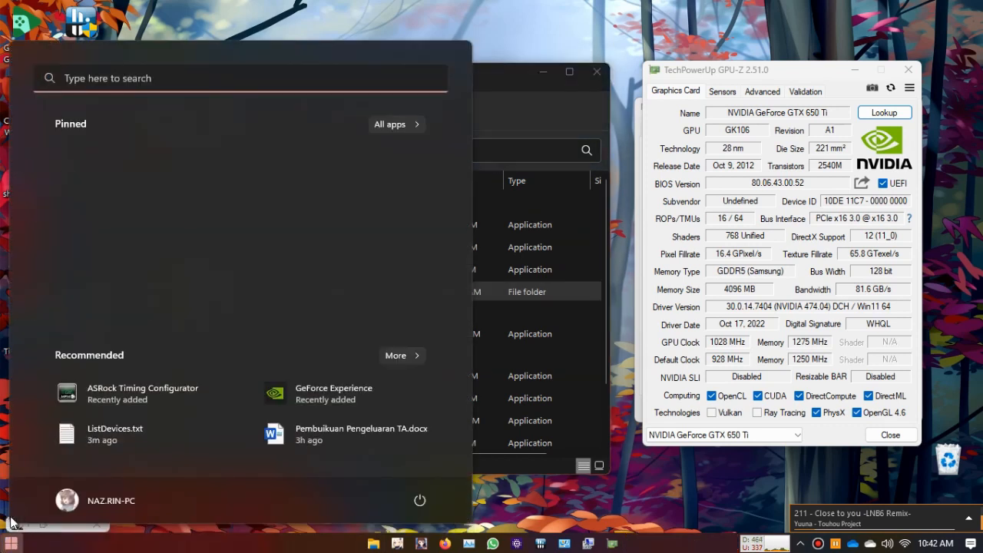
left_click(419, 500)
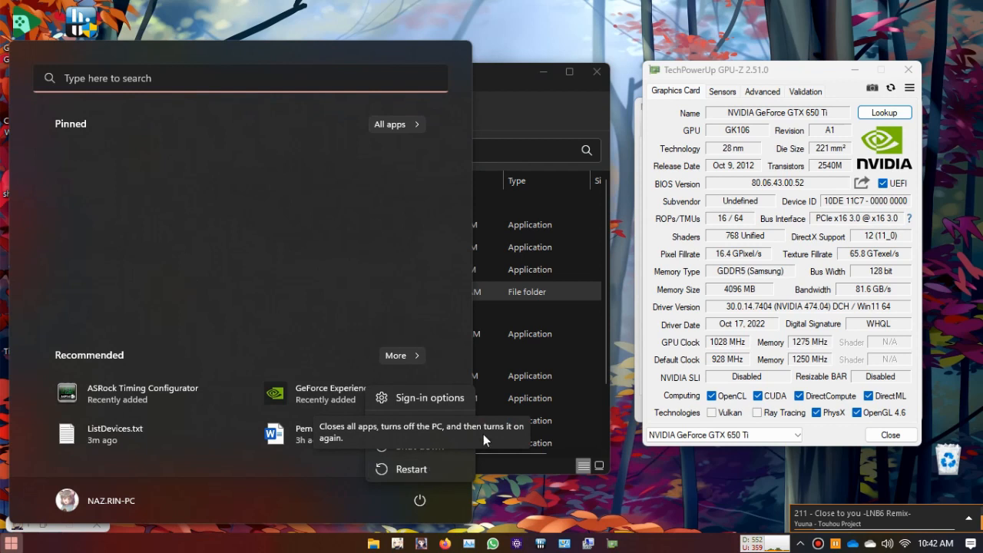
left_click(561, 346)
left_click(576, 284)
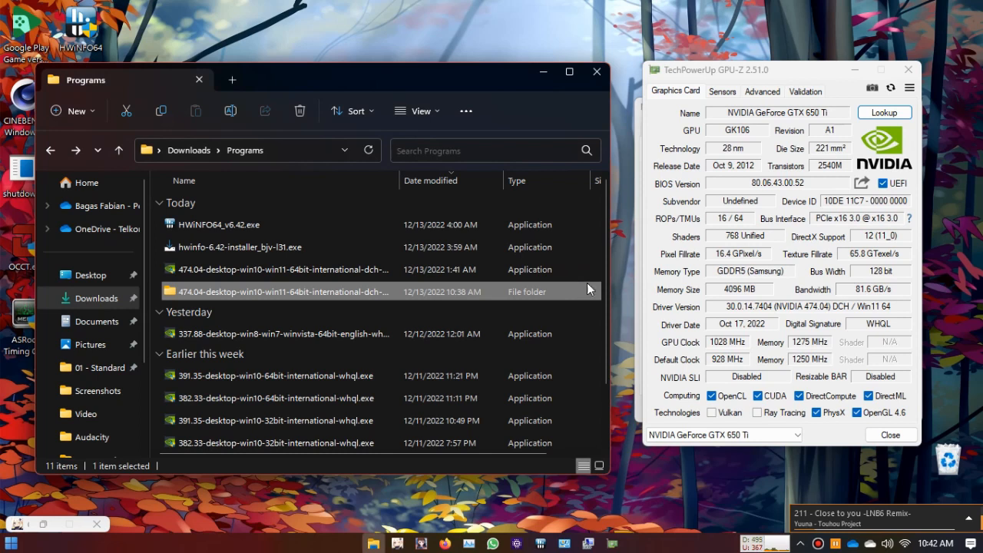
Step: Run setup.exe from the extracted 474.04 driver folder through its system check, and exit the installer at the license agreement
double_click(474, 300)
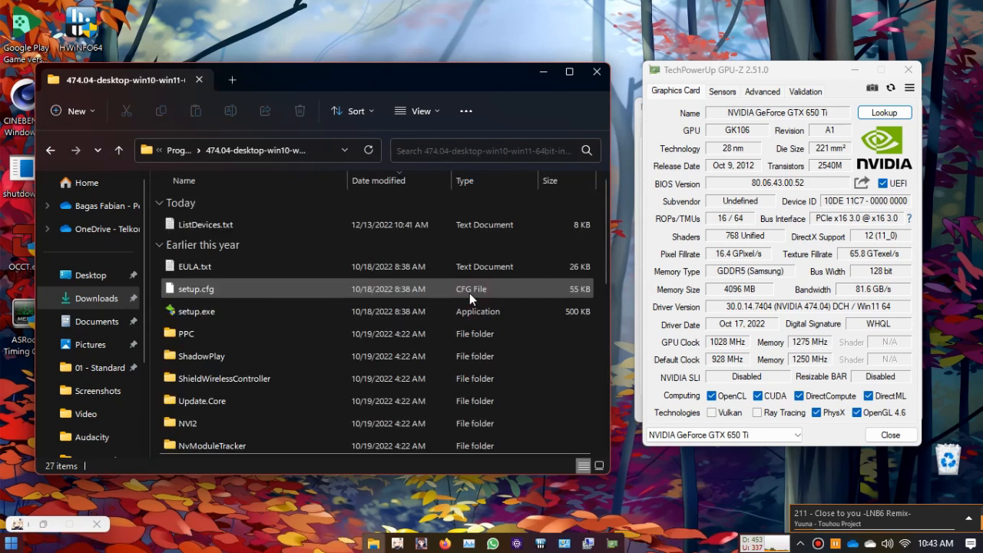
double_click(185, 312)
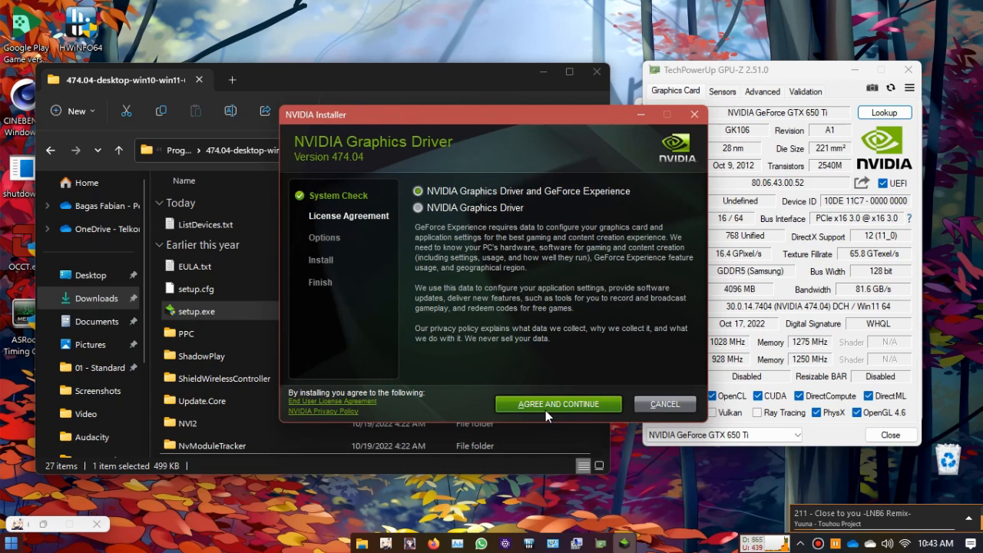
left_click(661, 404)
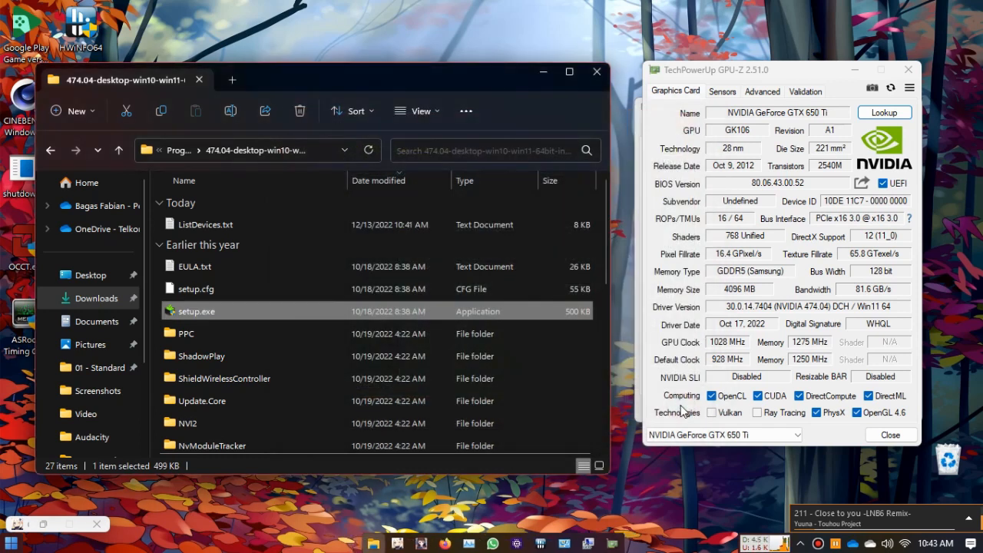
Step: Switch to Computer Management to examine the graphics card listed under Display adapters
left_click(589, 543)
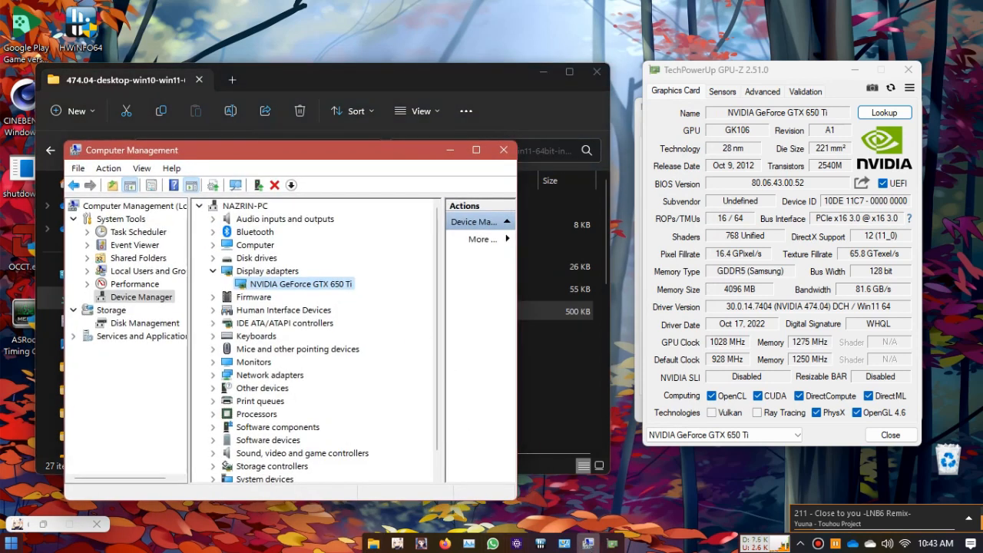